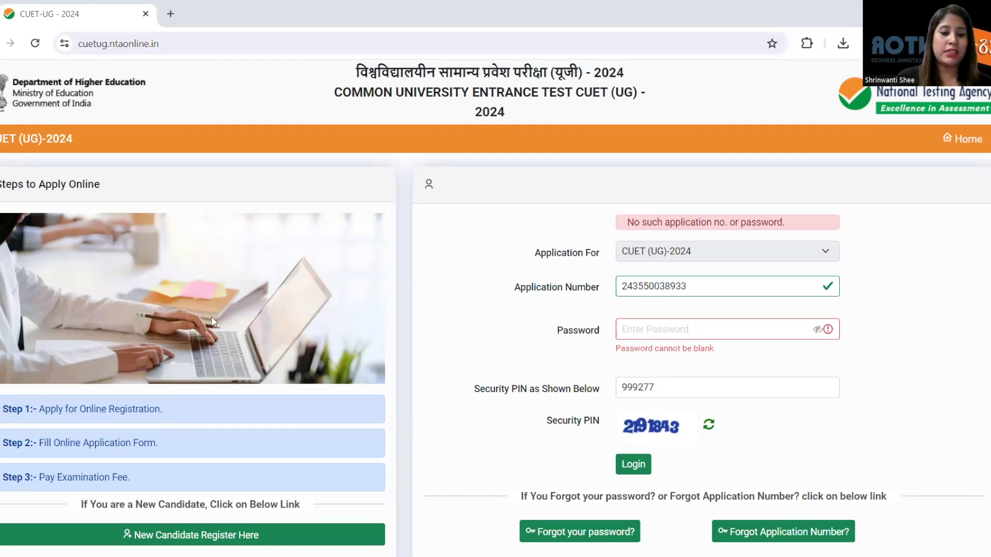
# Step: Enter the account password, then highlight its capital letter, name part and number part
pyautogui.scroll(-2, 212, 319)
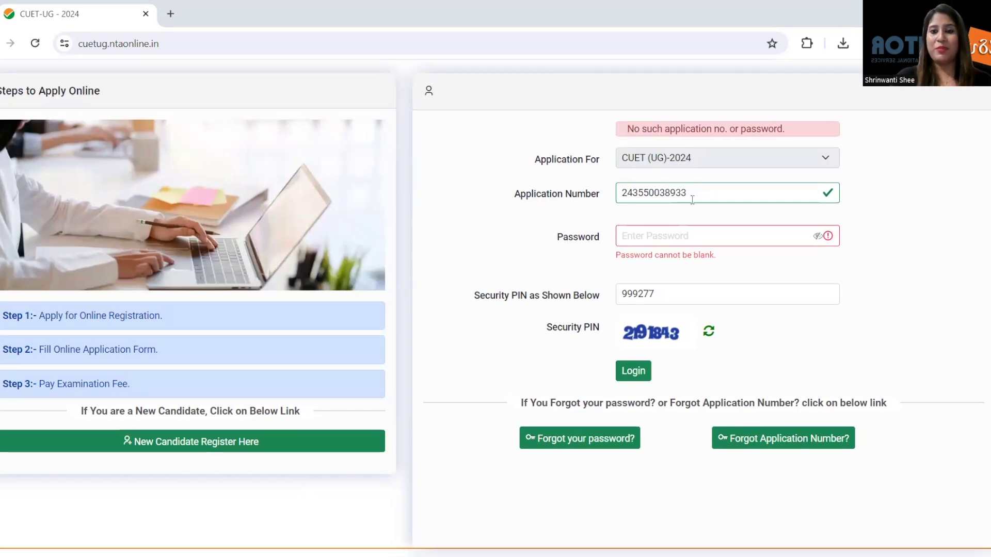
pyautogui.click(660, 239)
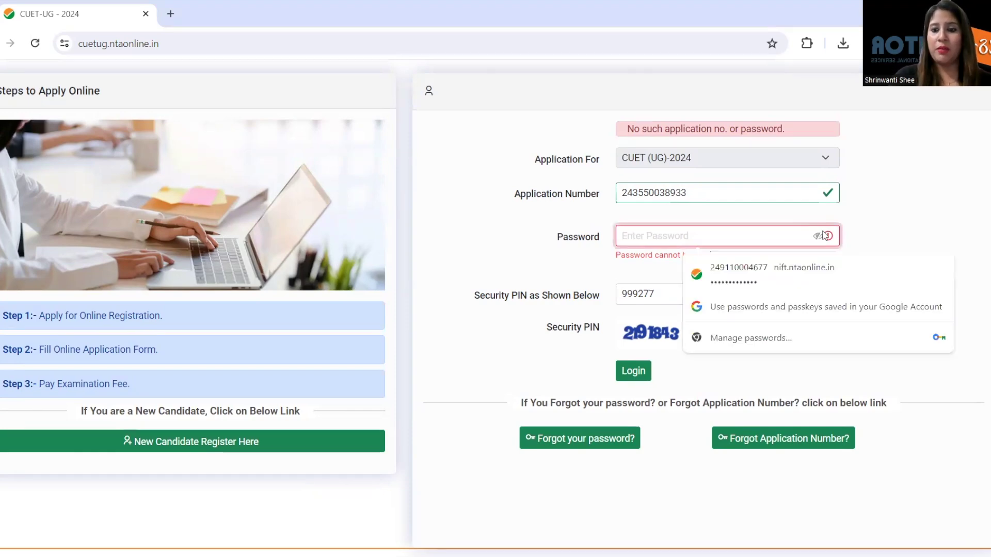
pyautogui.click(819, 238)
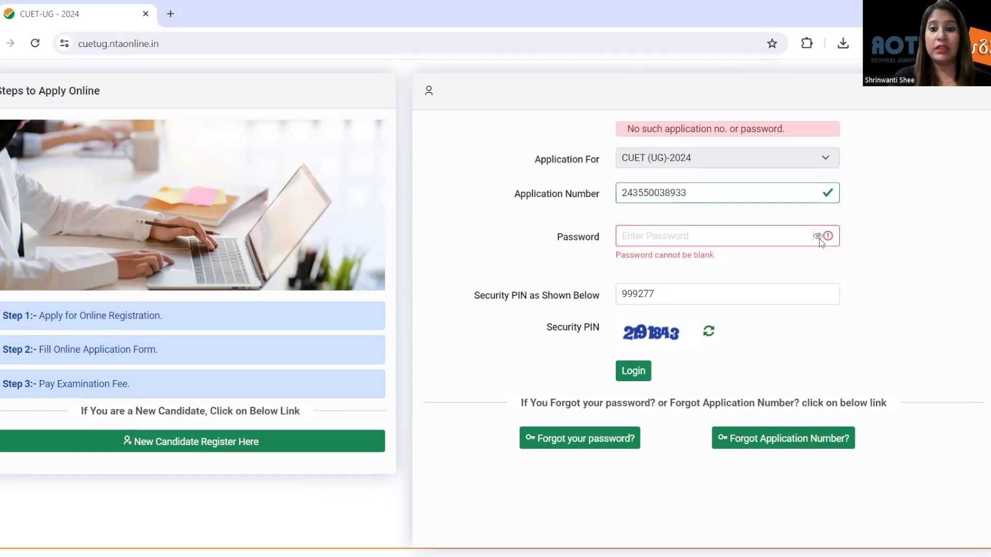
pyautogui.click(765, 237)
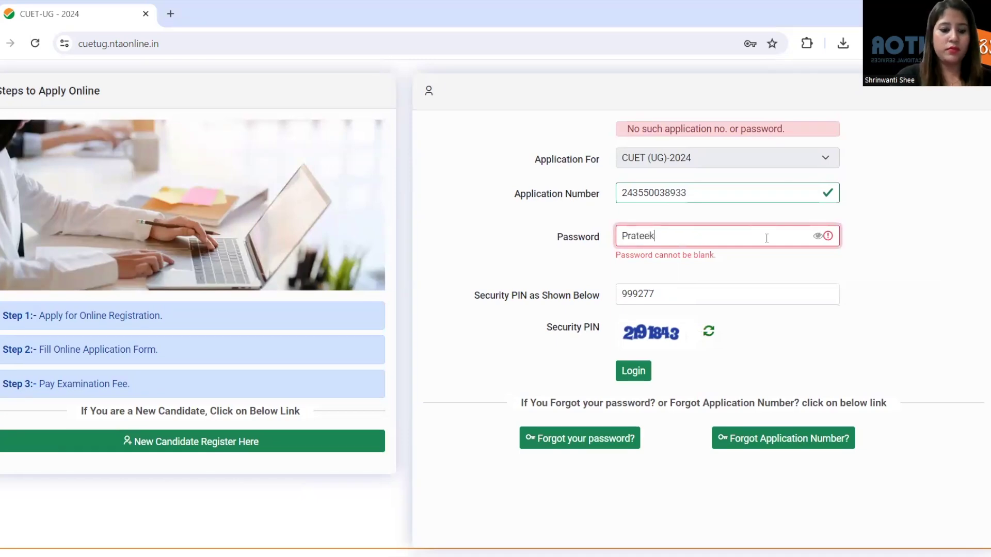
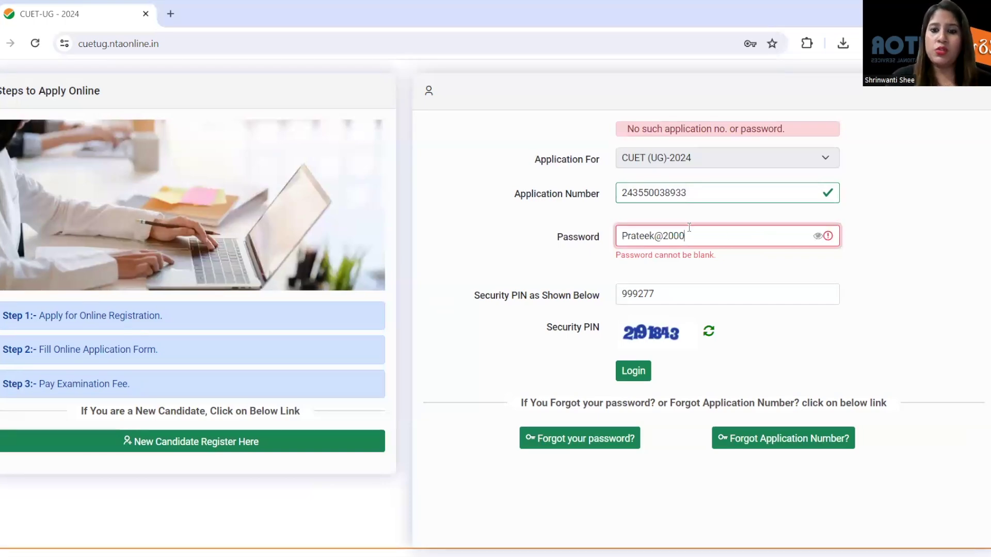
pyautogui.moveTo(627, 236); pyautogui.dragTo(621, 236)
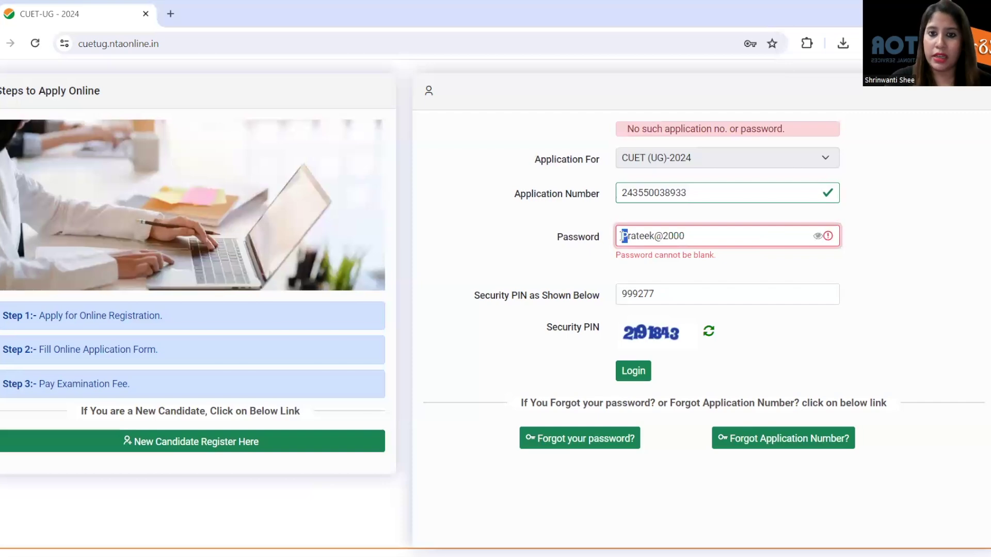
pyautogui.moveTo(653, 236); pyautogui.dragTo(627, 238)
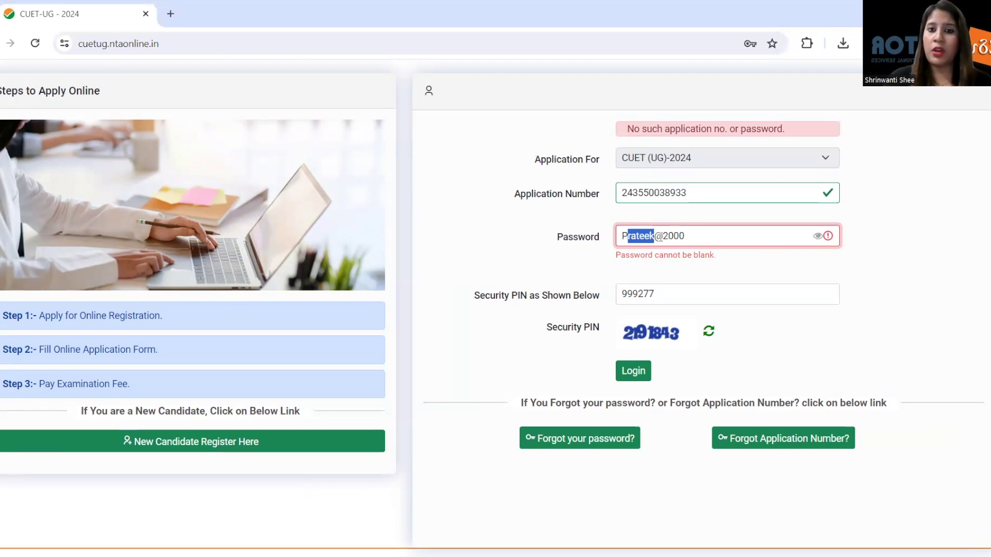
pyautogui.moveTo(686, 237); pyautogui.dragTo(664, 237)
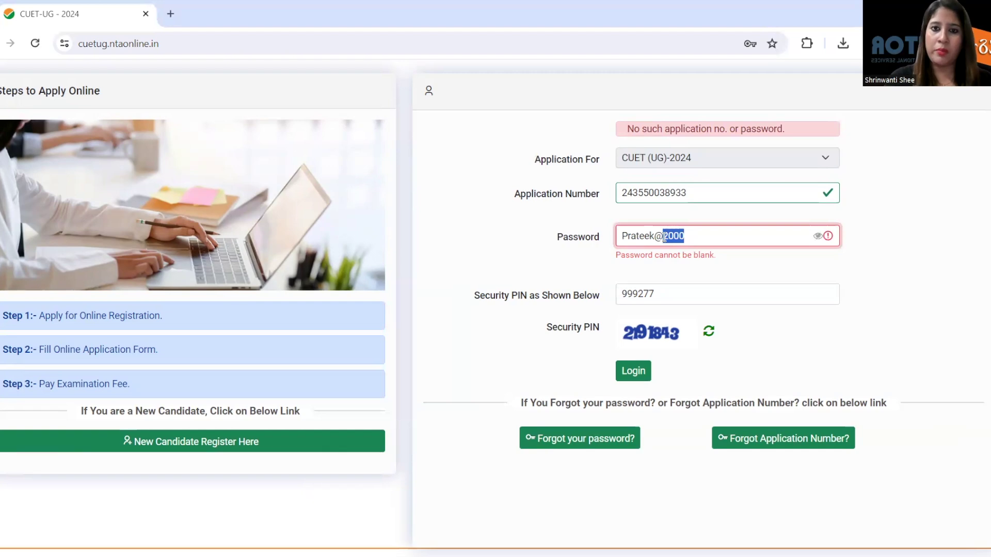
pyautogui.click(717, 236)
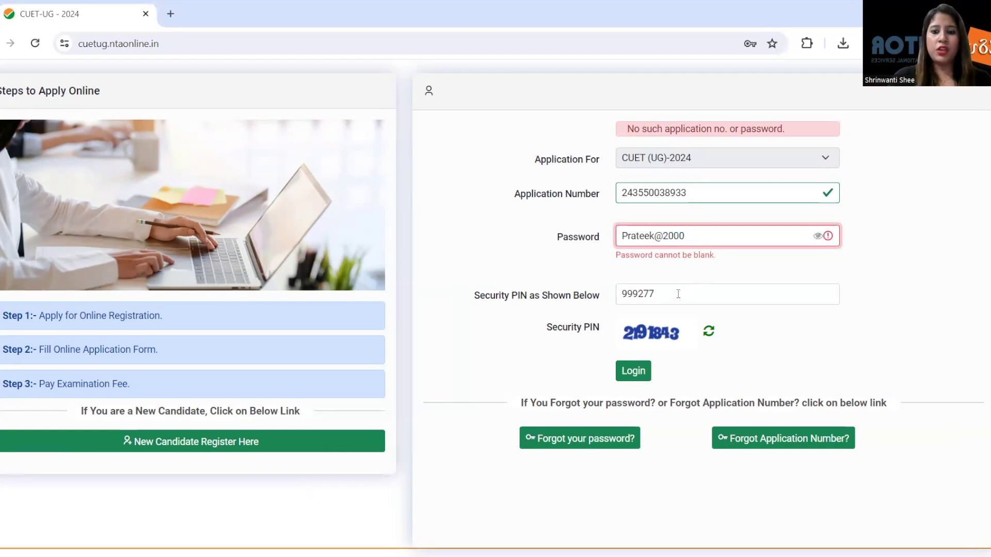
# Step: Replace the old security PIN with the code shown in the image
pyautogui.click(678, 295)
pyautogui.press('BackSpace')
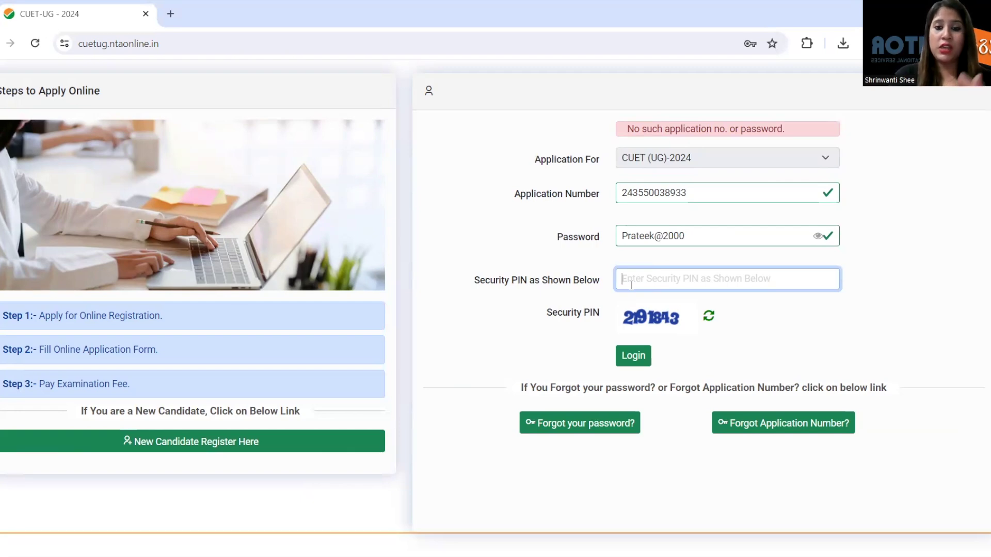
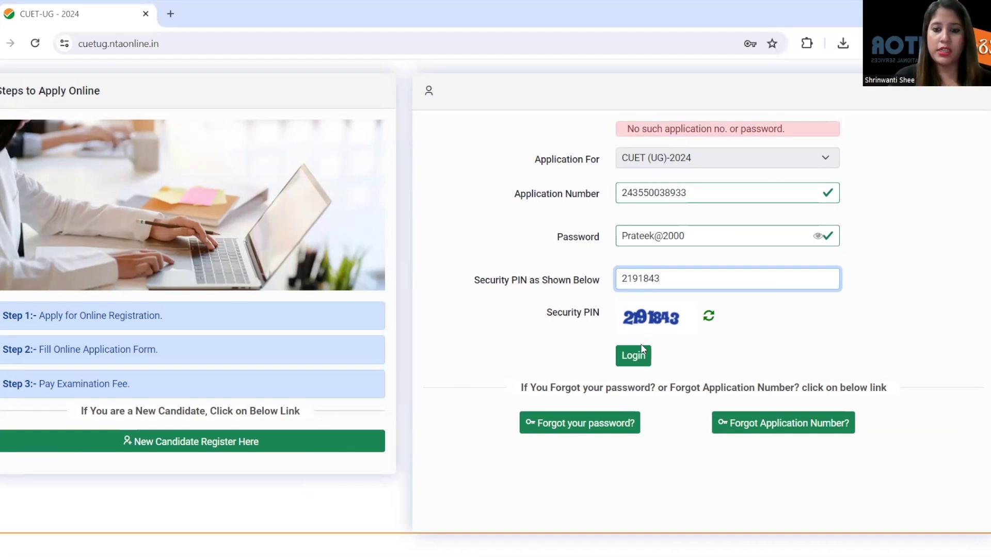
# Step: Log in, save the password in Chrome, and review the Application Status list
pyautogui.click(642, 356)
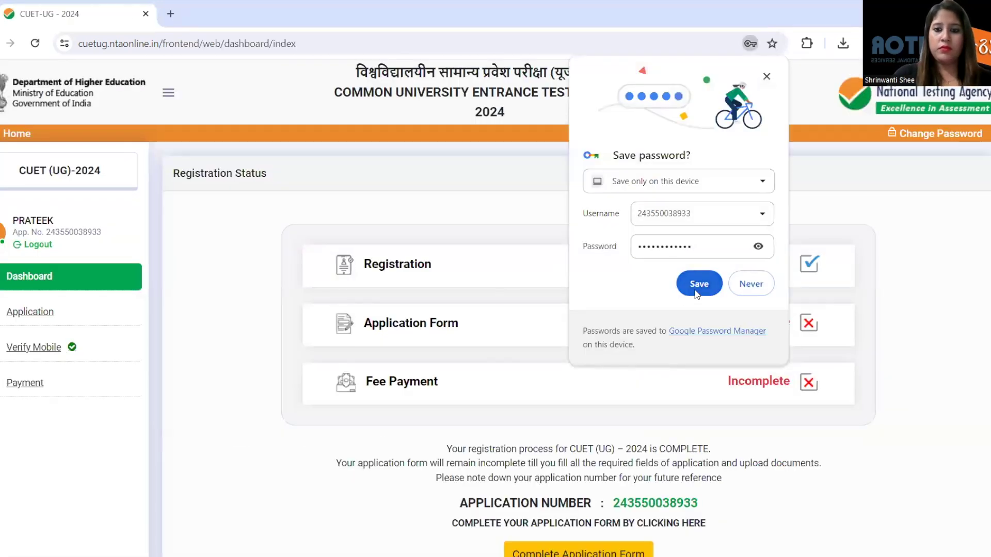
pyautogui.click(704, 287)
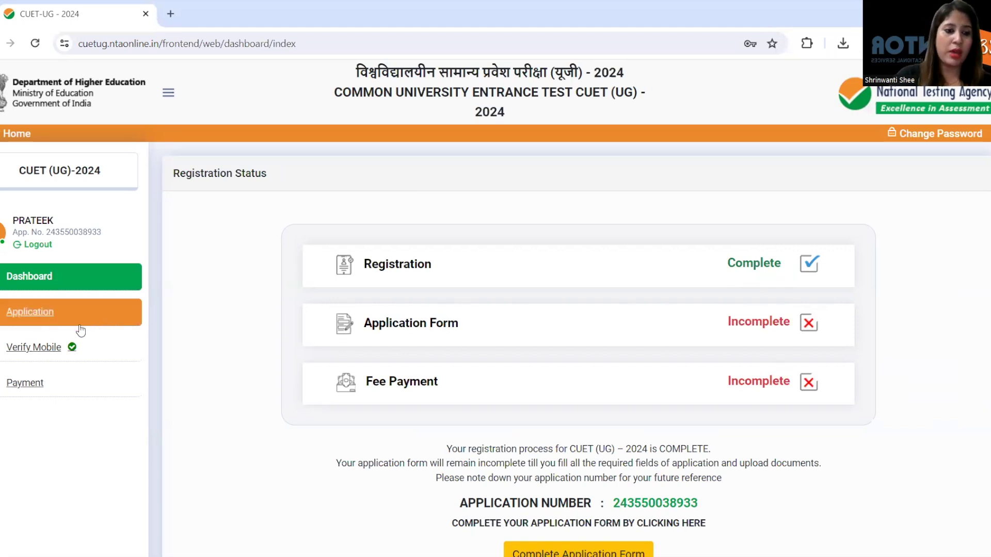
pyautogui.click(39, 323)
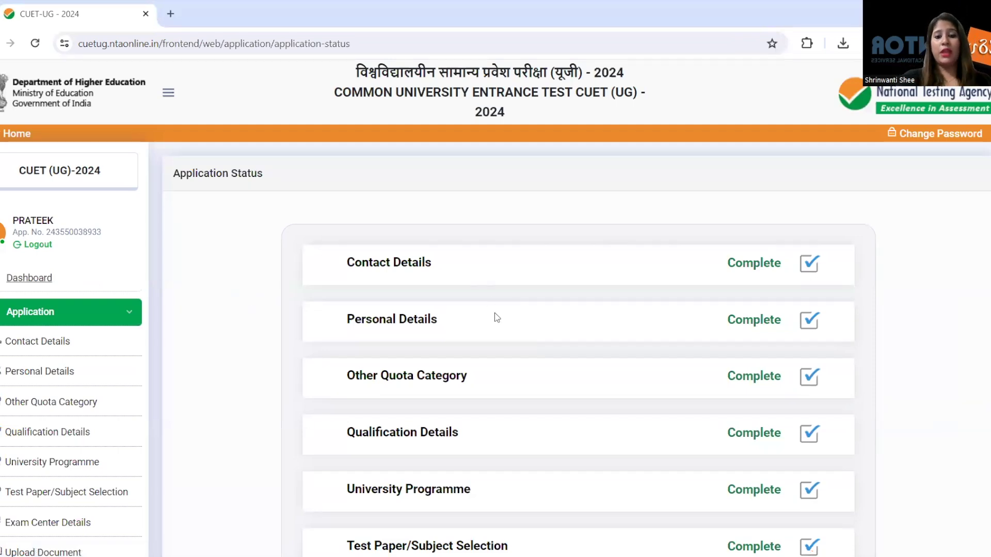
pyautogui.scroll(-5, 494, 313)
pyautogui.scroll(5, 494, 313)
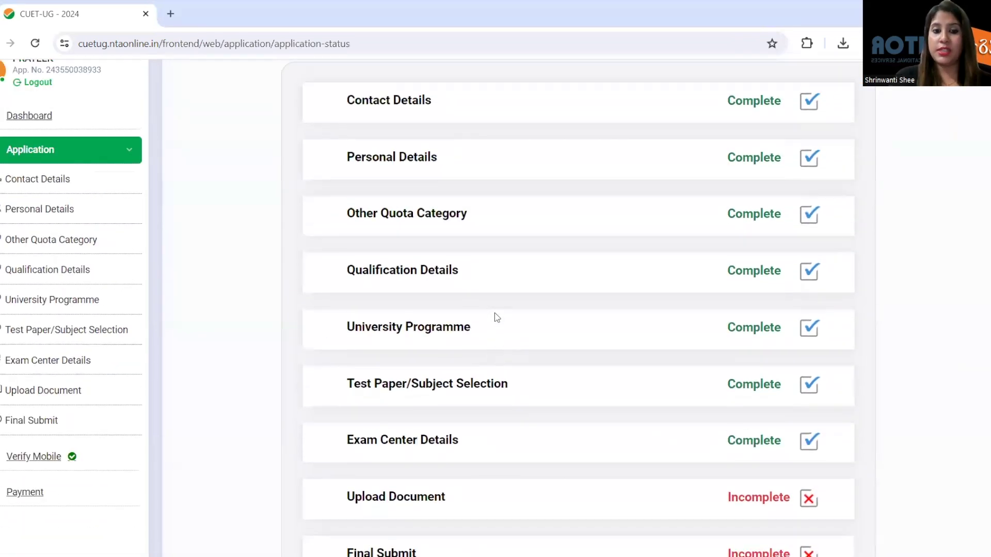
pyautogui.scroll(-3, 495, 313)
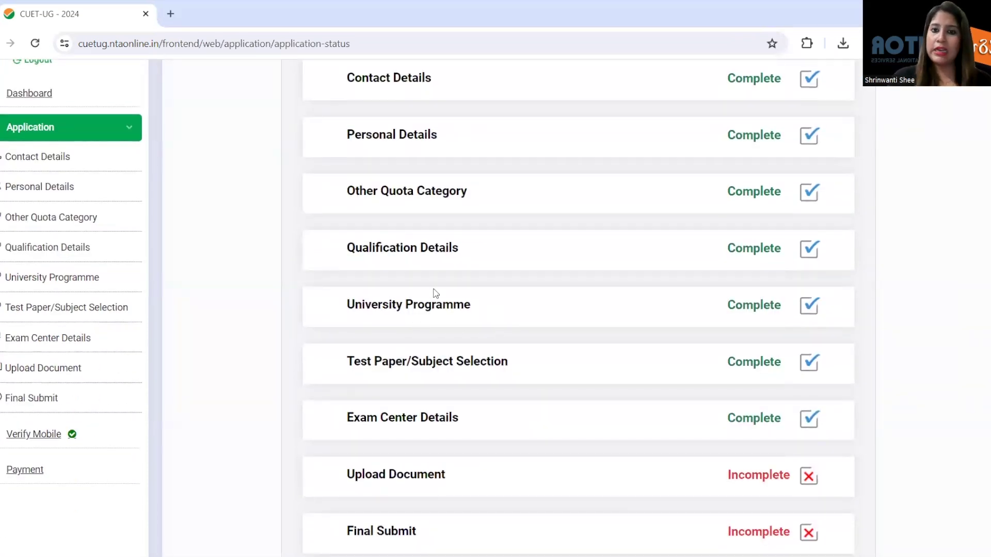
pyautogui.scroll(3, 434, 293)
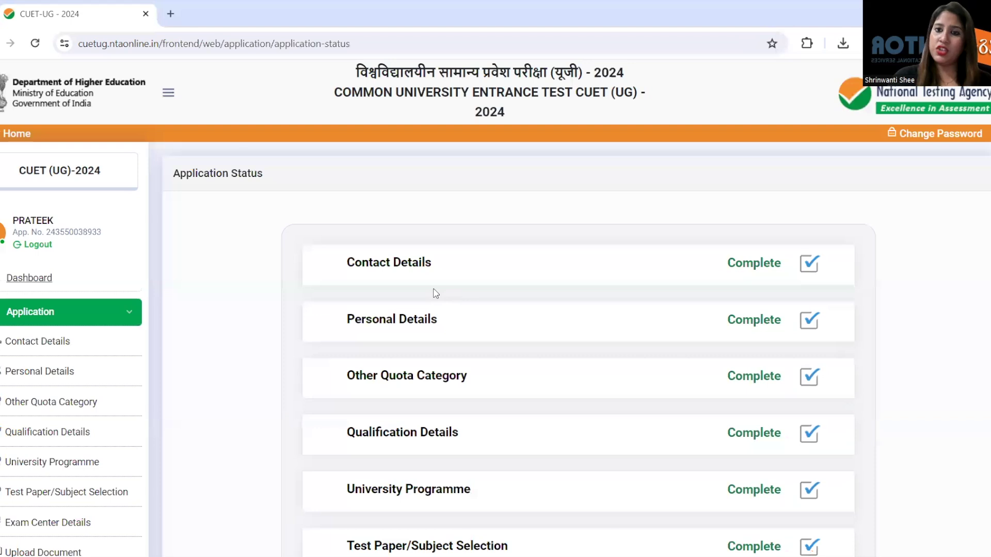
# Step: Open Contact Details and review the Present and Permanent Address fields
pyautogui.click(69, 347)
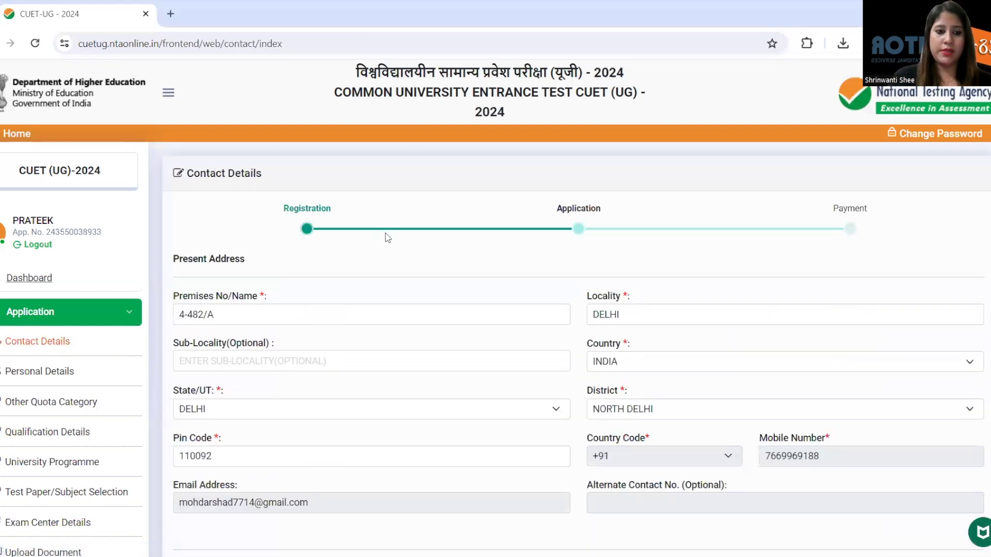
pyautogui.scroll(-1, 453, 254)
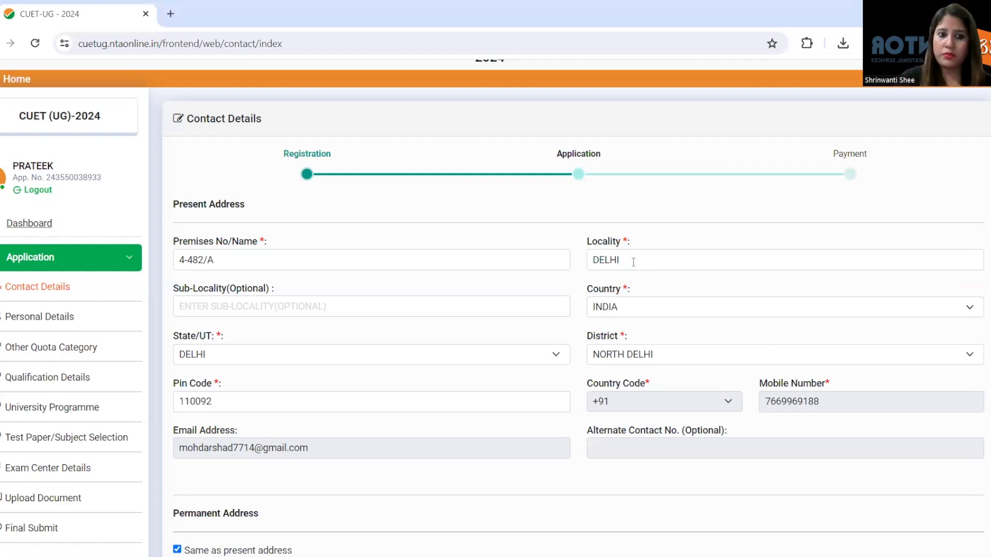
pyautogui.scroll(-1, 448, 289)
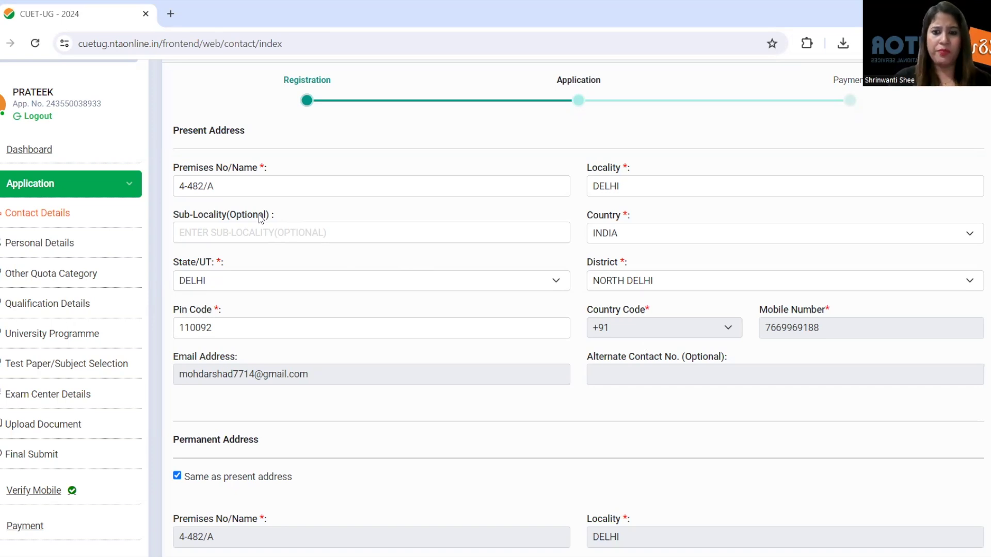
pyautogui.scroll(-1, 305, 278)
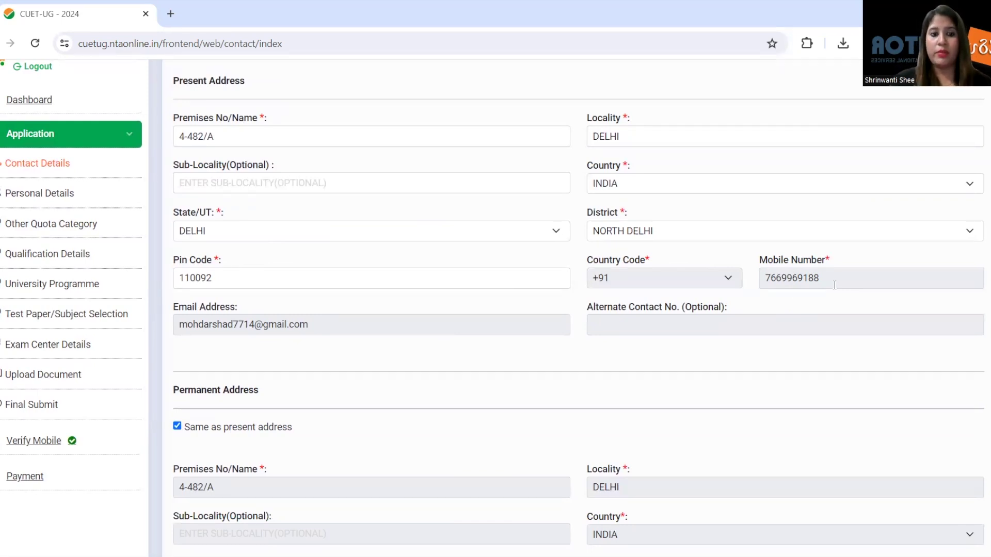
pyautogui.scroll(-2, 382, 329)
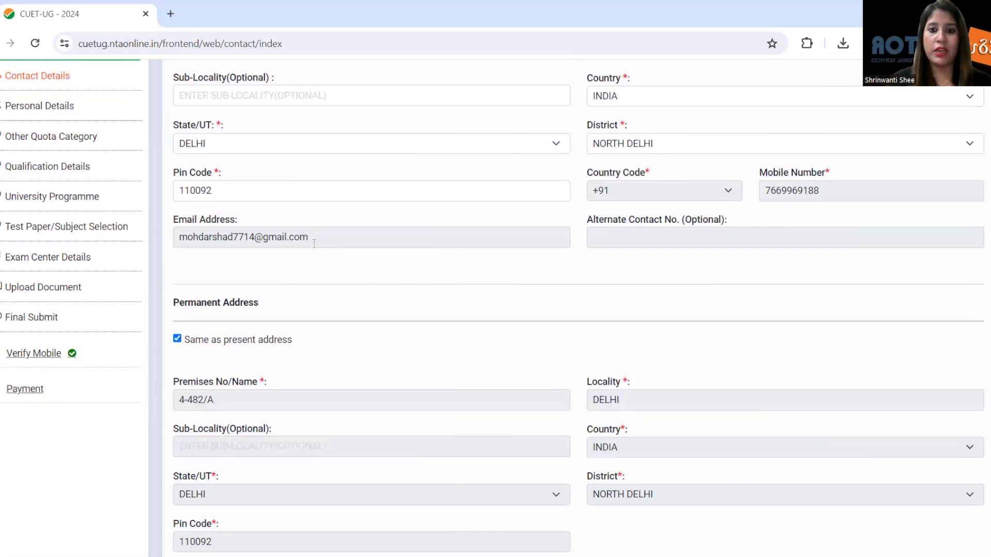
pyautogui.click(668, 241)
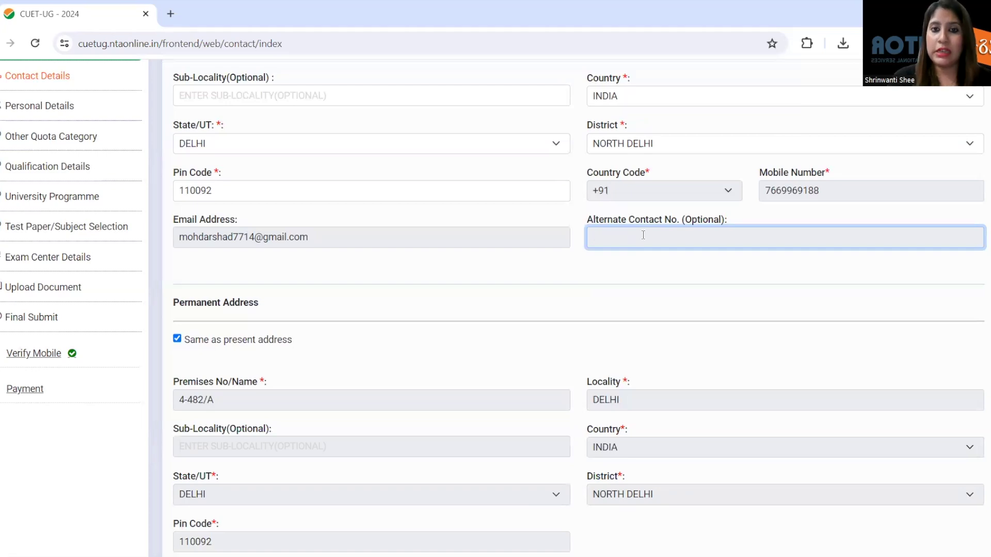
pyautogui.scroll(-1, 485, 310)
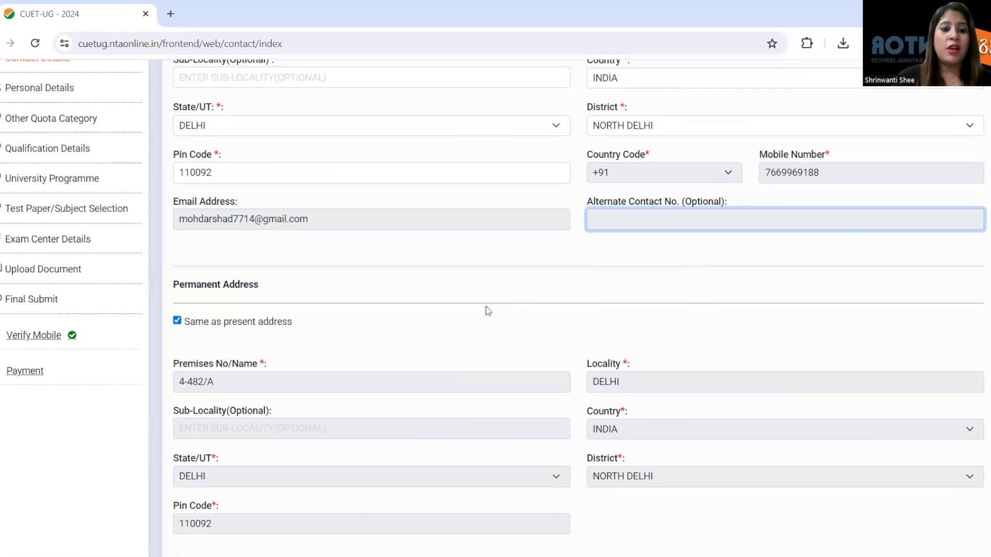
pyautogui.scroll(-1, 485, 306)
pyautogui.scroll(5, 485, 306)
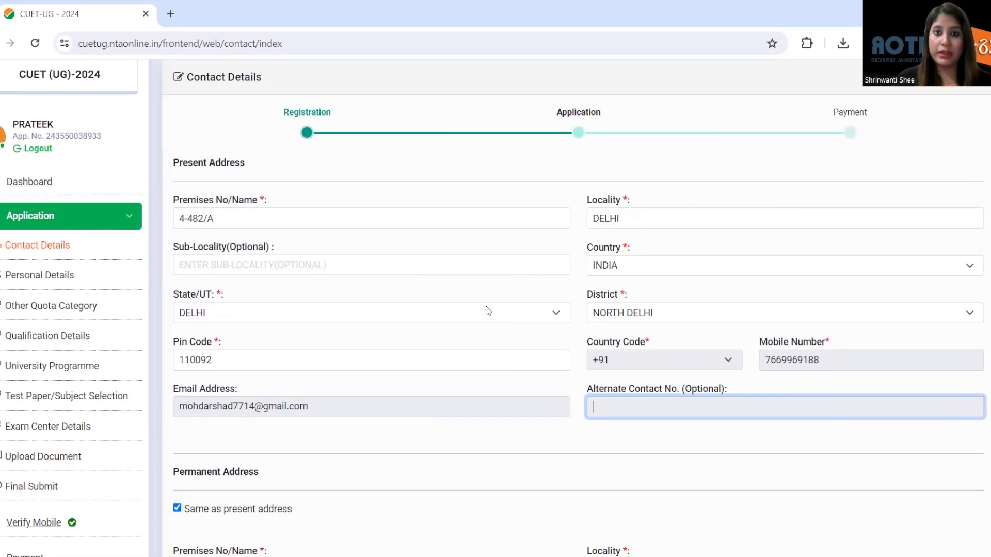
pyautogui.scroll(-4, 416, 434)
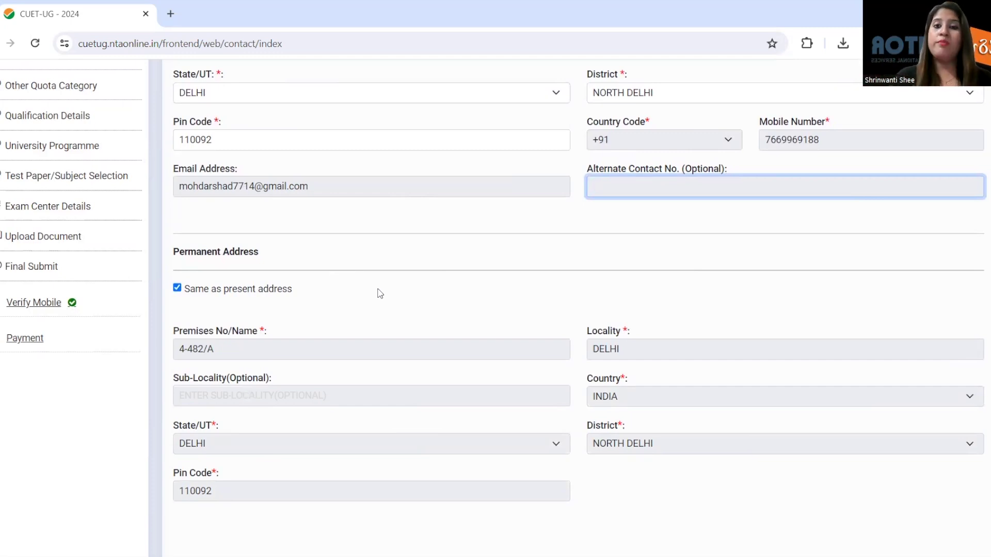
pyautogui.scroll(4, 385, 252)
pyautogui.scroll(-5, 387, 252)
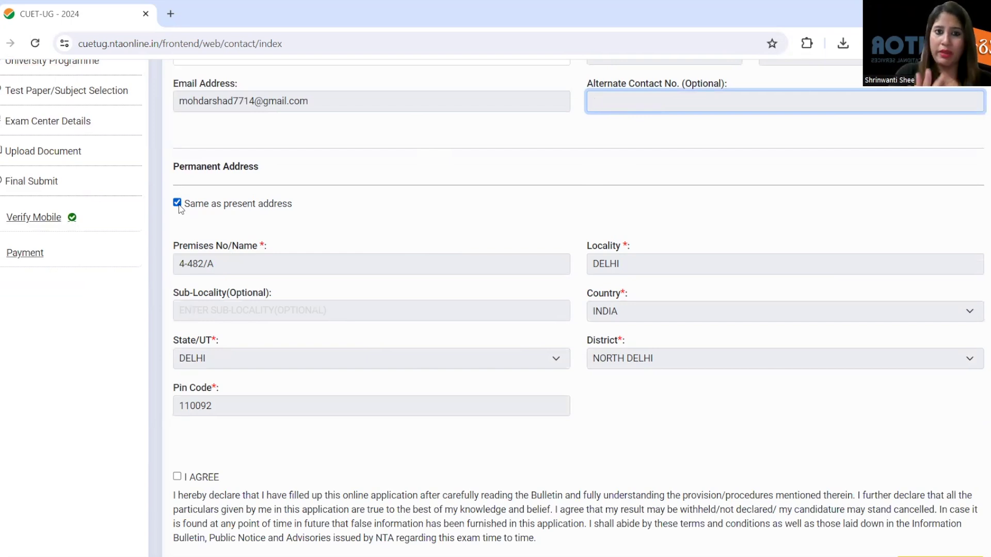
# Step: Save the agreed contact details with Save & Next to reach Personal Details
pyautogui.scroll(-1, 345, 326)
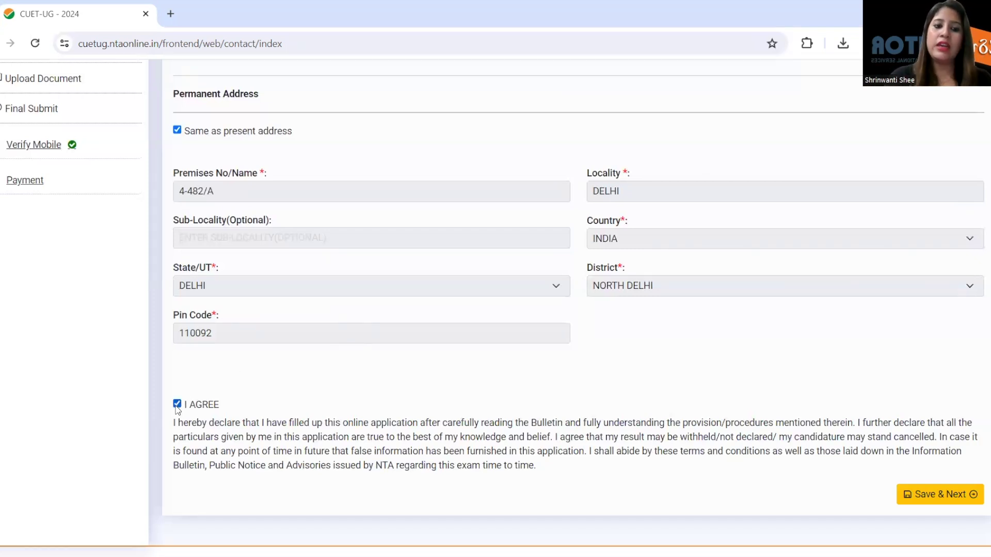
pyautogui.click(947, 499)
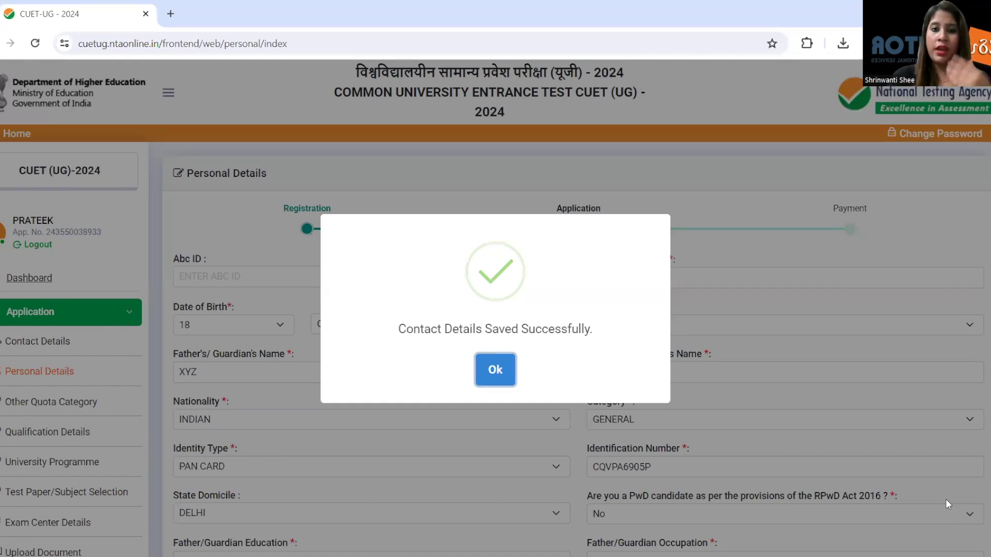
# Step: Dismiss the saved confirmation, review the prefilled Personal Details, and show the Identity Type choices
pyautogui.click(495, 382)
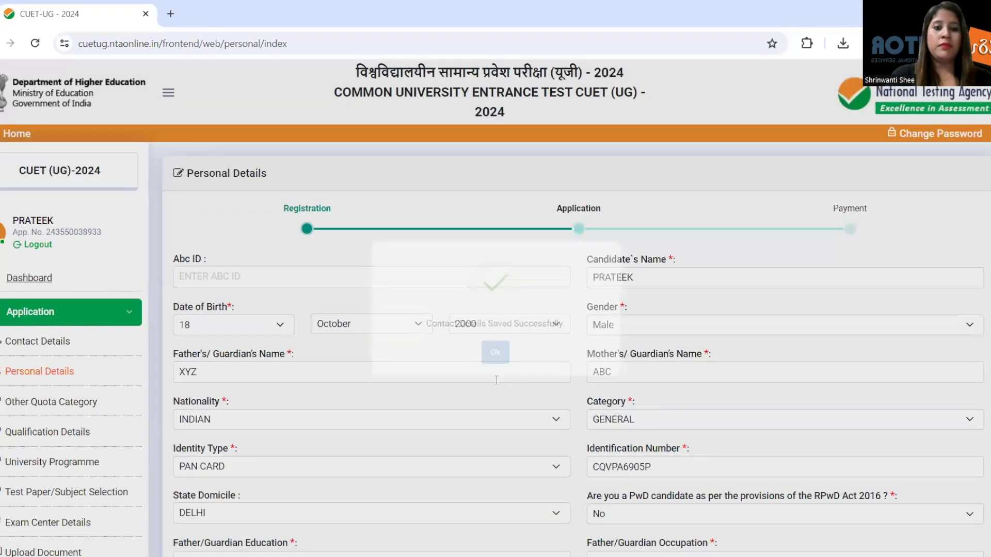
pyautogui.scroll(-2, 473, 248)
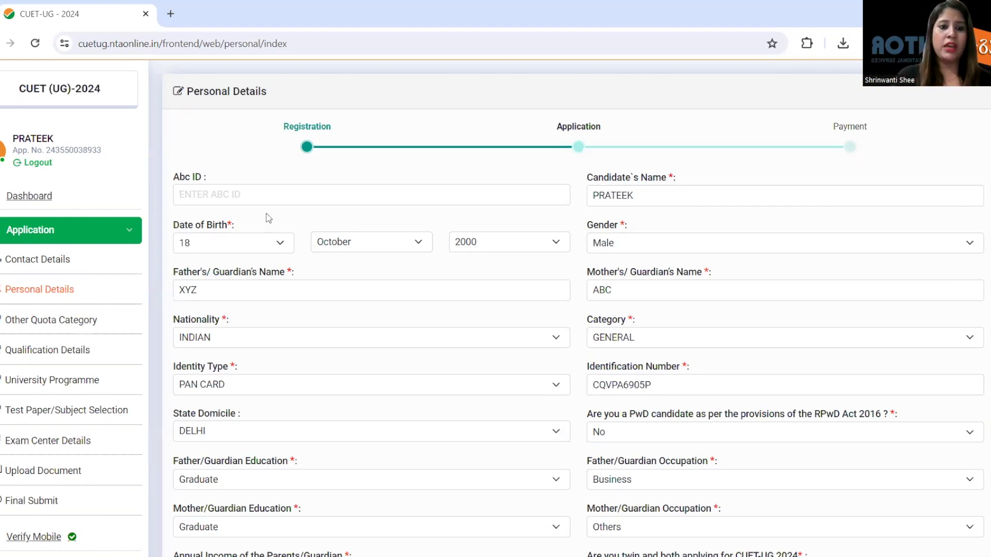
pyautogui.scroll(-2, 267, 214)
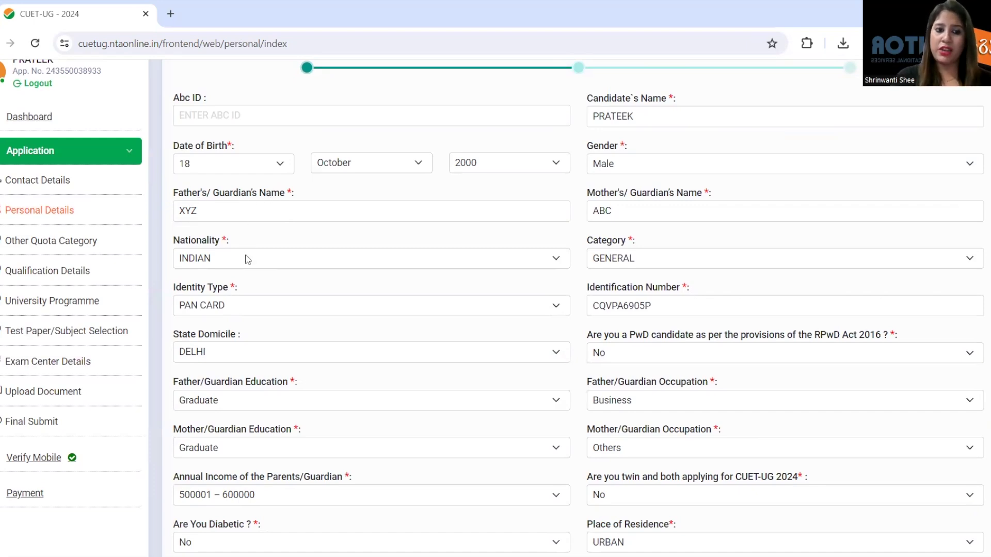
pyautogui.scroll(-2, 246, 259)
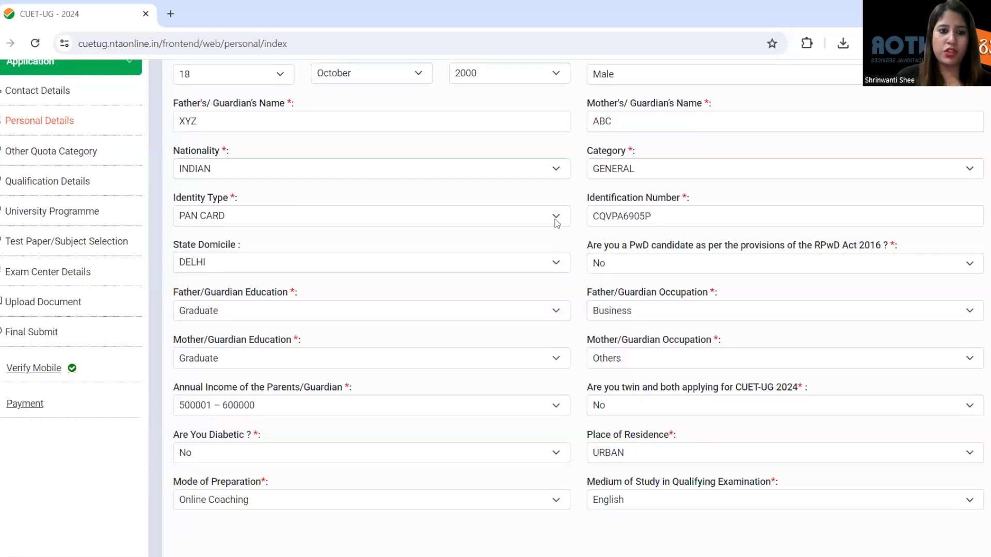
pyautogui.click(555, 223)
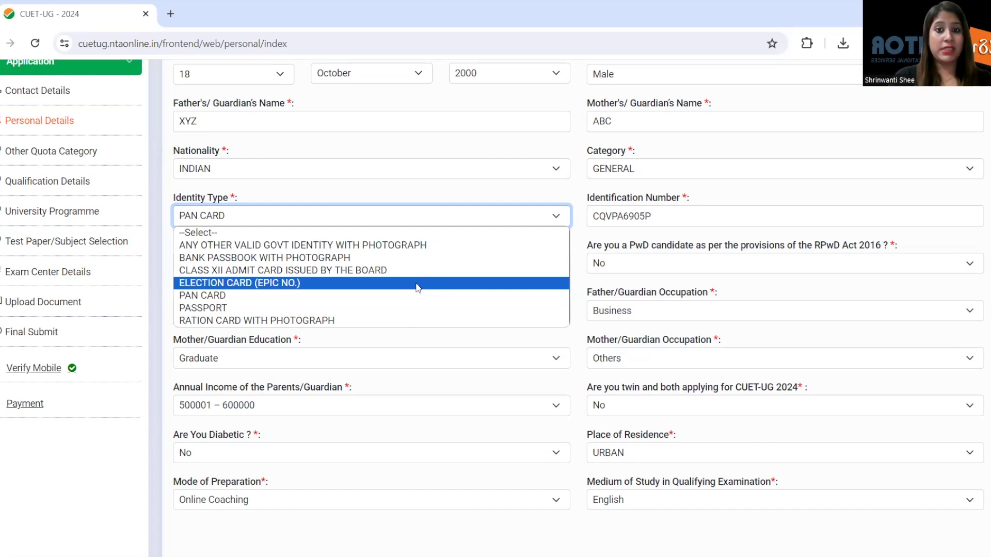
# Step: Keep PAN CARD as identity type and 500001 – 600000 as parents' annual income
pyautogui.click(675, 212)
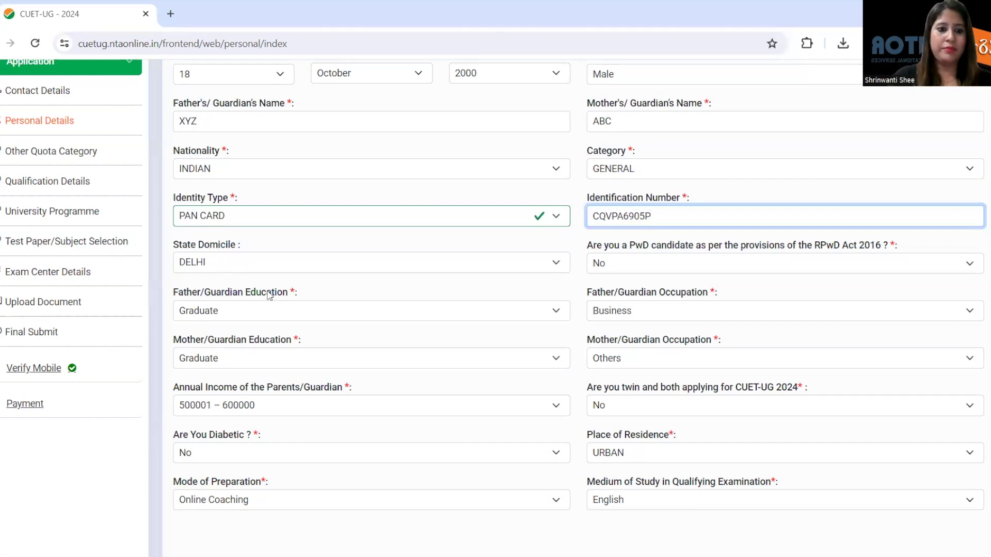
pyautogui.scroll(-1, 269, 308)
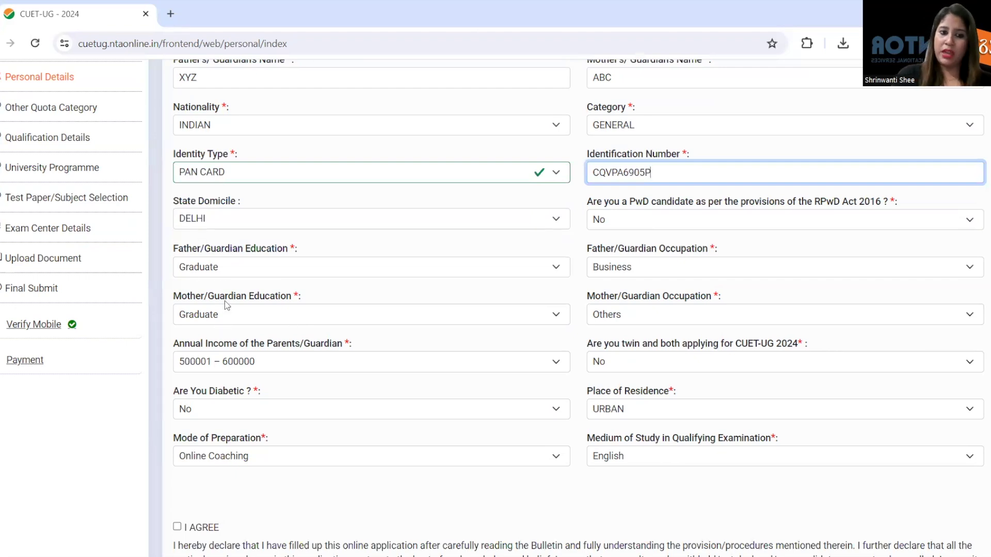
pyautogui.scroll(-2, 411, 339)
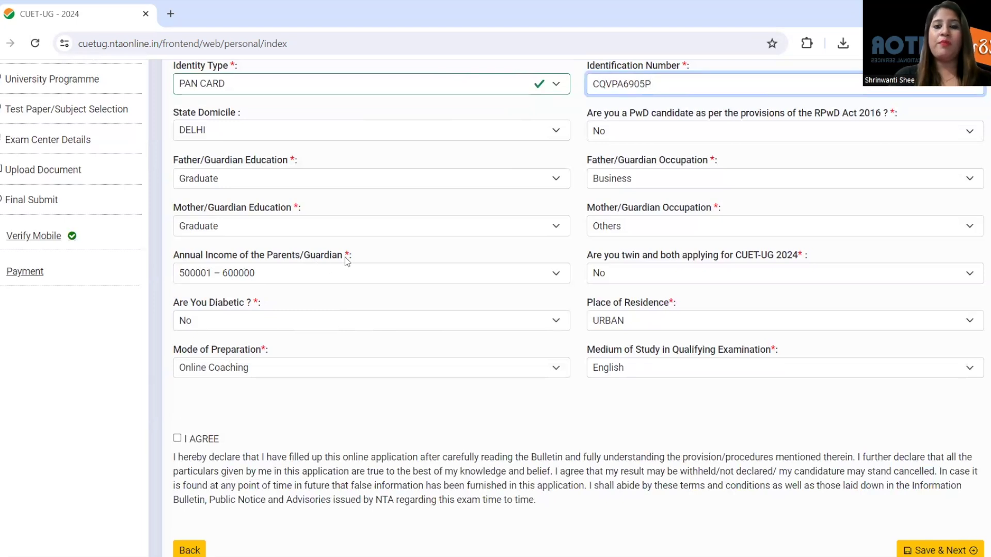
pyautogui.click(345, 257)
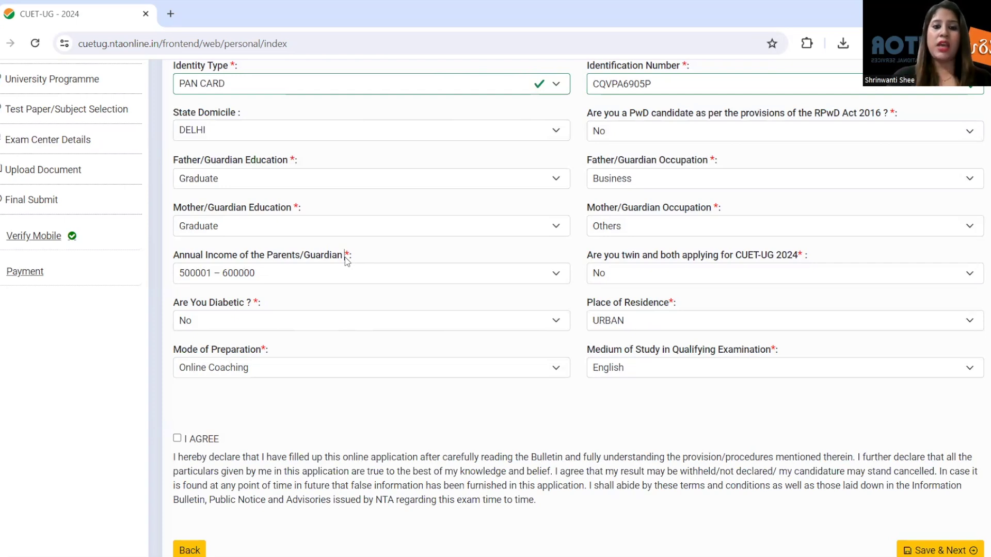
pyautogui.click(556, 277)
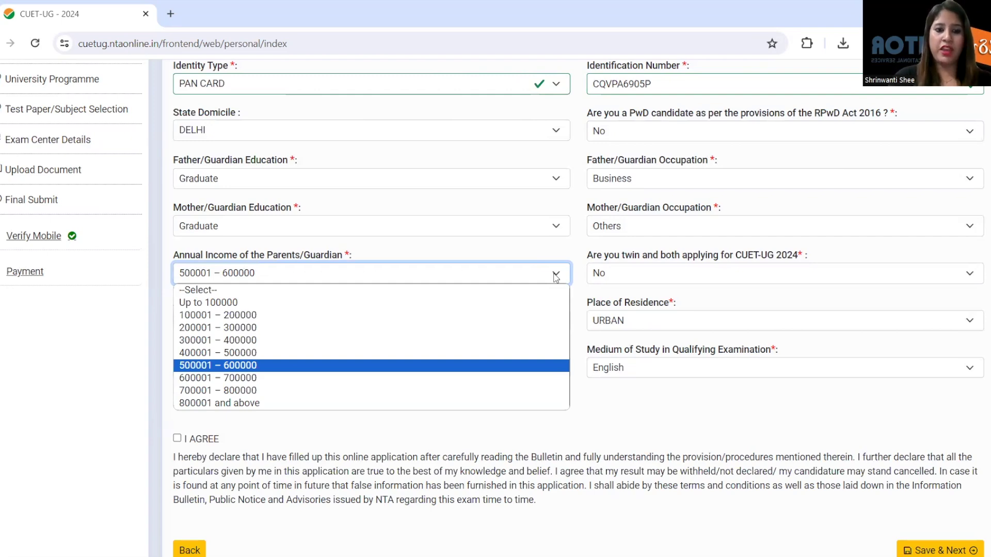
pyautogui.click(556, 277)
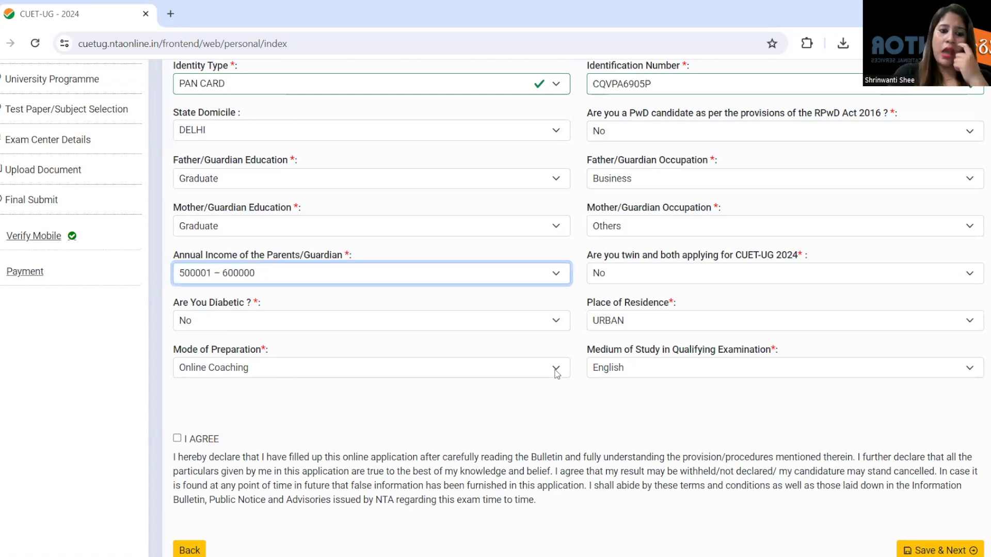
pyautogui.click(556, 370)
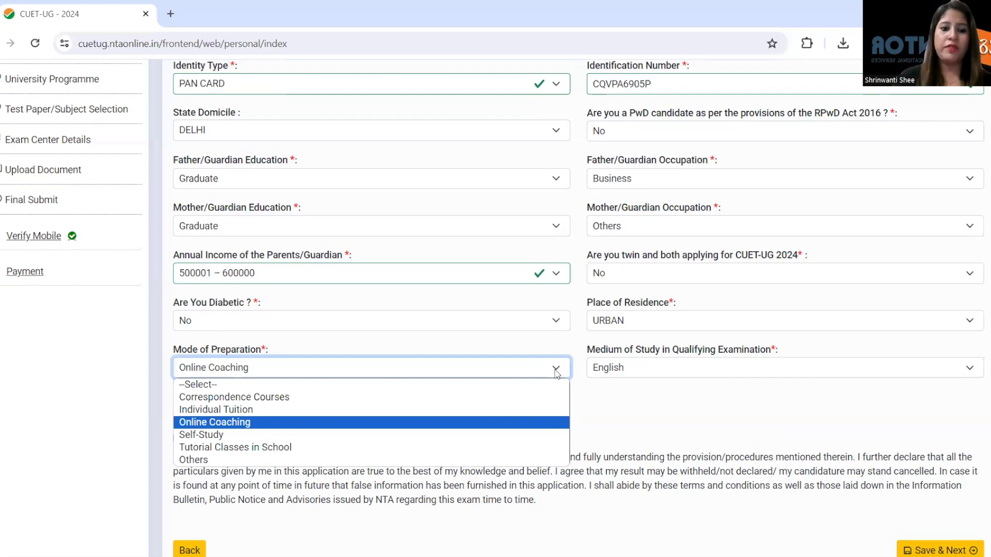
# Step: Keep Online Coaching as mode of preparation and show the Category choices
pyautogui.click(555, 373)
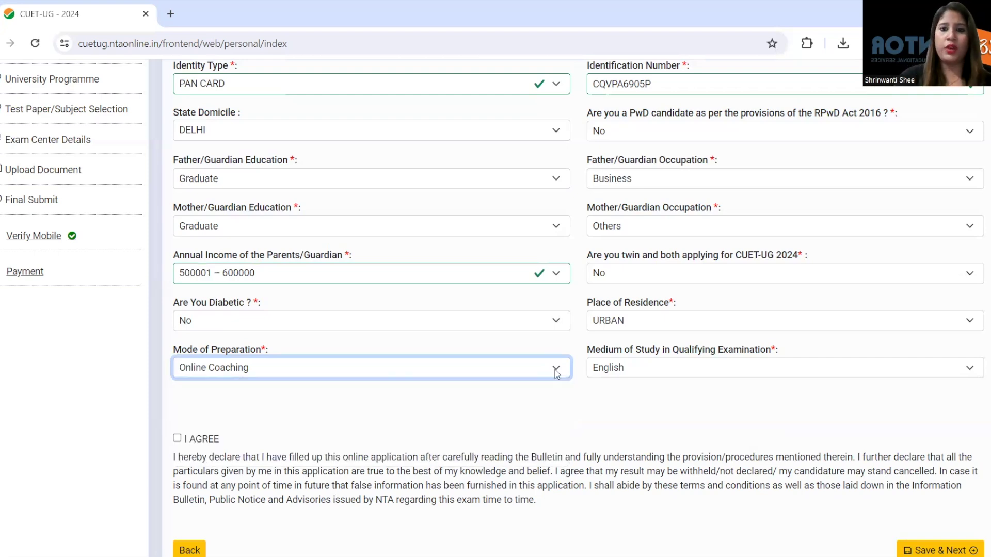
pyautogui.scroll(4, 765, 229)
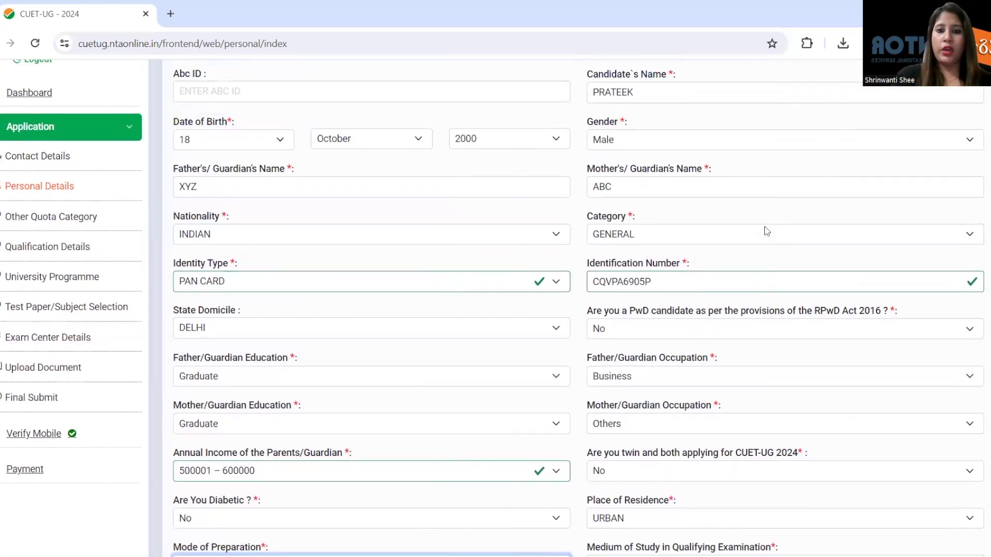
pyautogui.scroll(1, 763, 231)
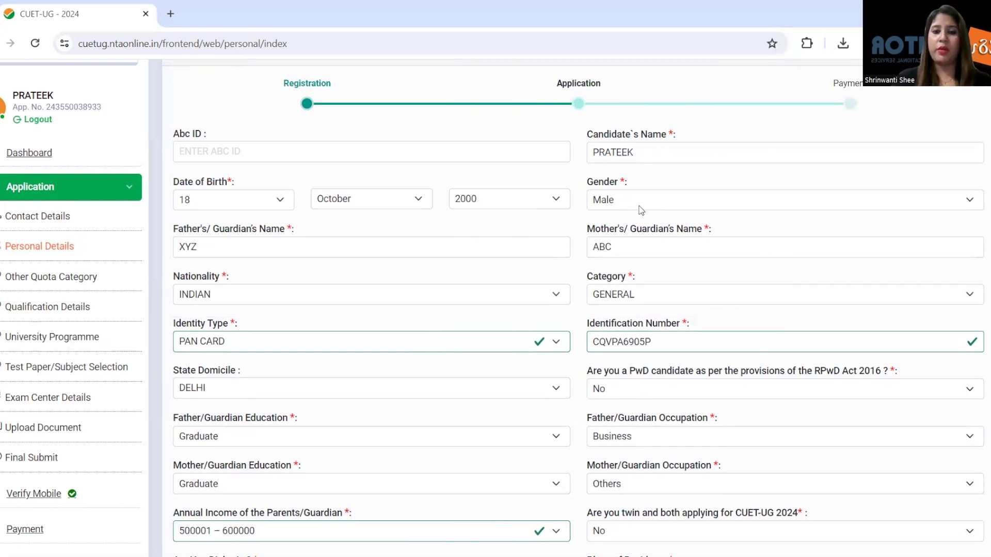
pyautogui.scroll(-2, 641, 211)
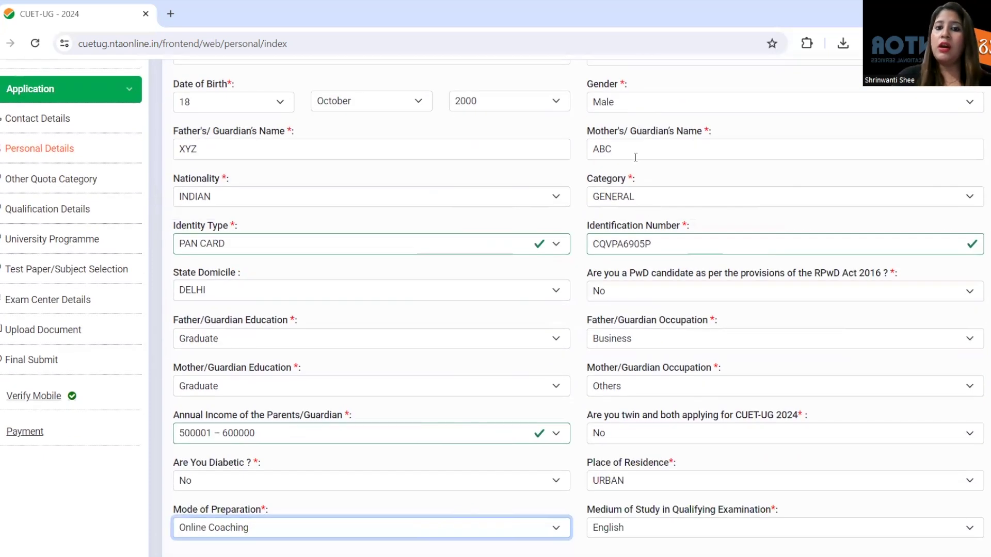
pyautogui.click(670, 201)
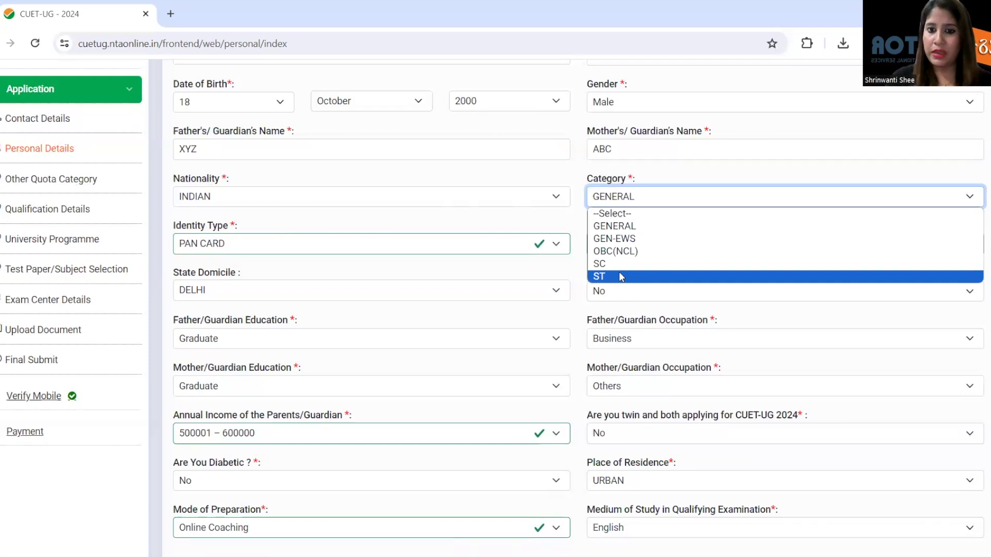
# Step: Keep GENERAL category, agree to the declaration, and save the personal details
pyautogui.click(568, 218)
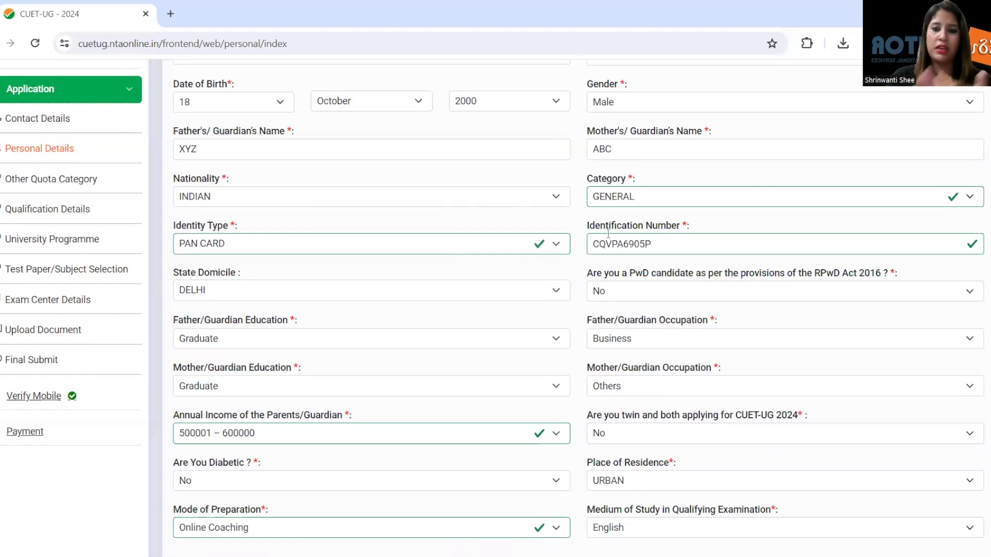
pyautogui.scroll(-1, 723, 290)
pyautogui.scroll(-1, 723, 290)
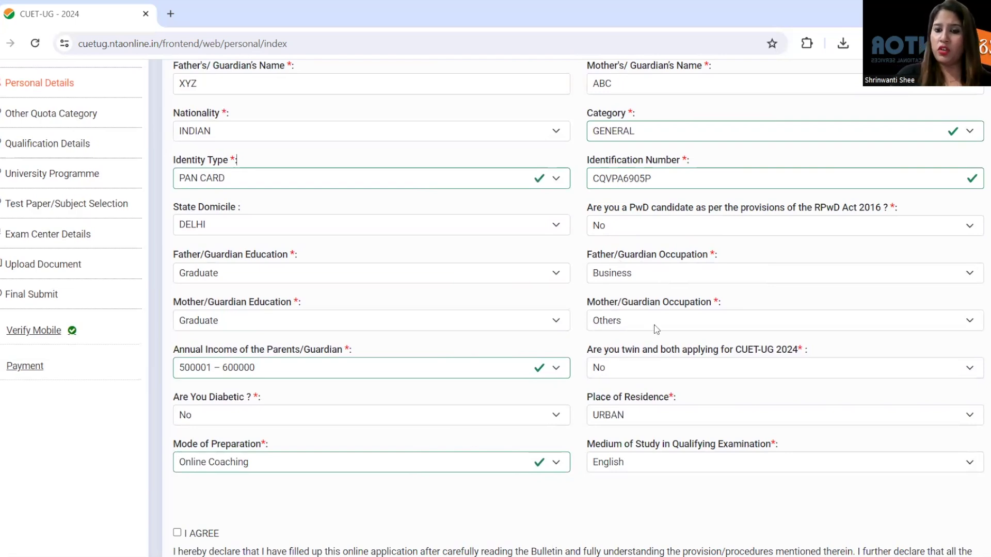
pyautogui.scroll(-1, 656, 329)
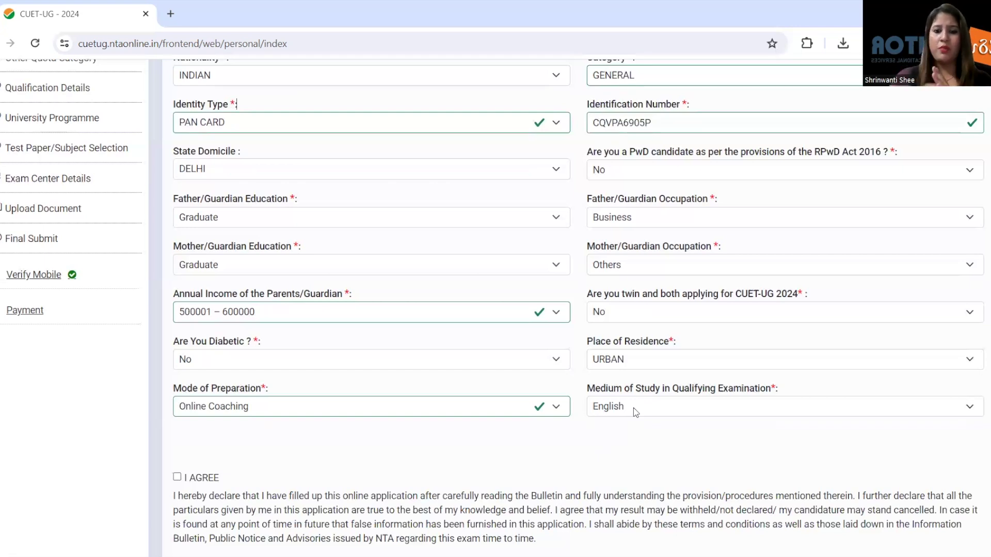
pyautogui.click(177, 477)
pyautogui.scroll(-2, 412, 444)
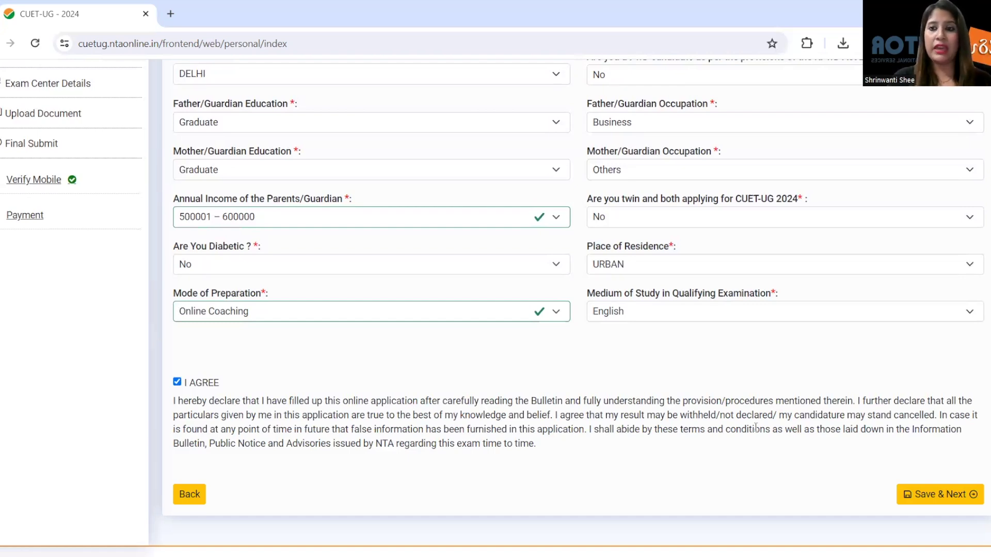
pyautogui.click(928, 503)
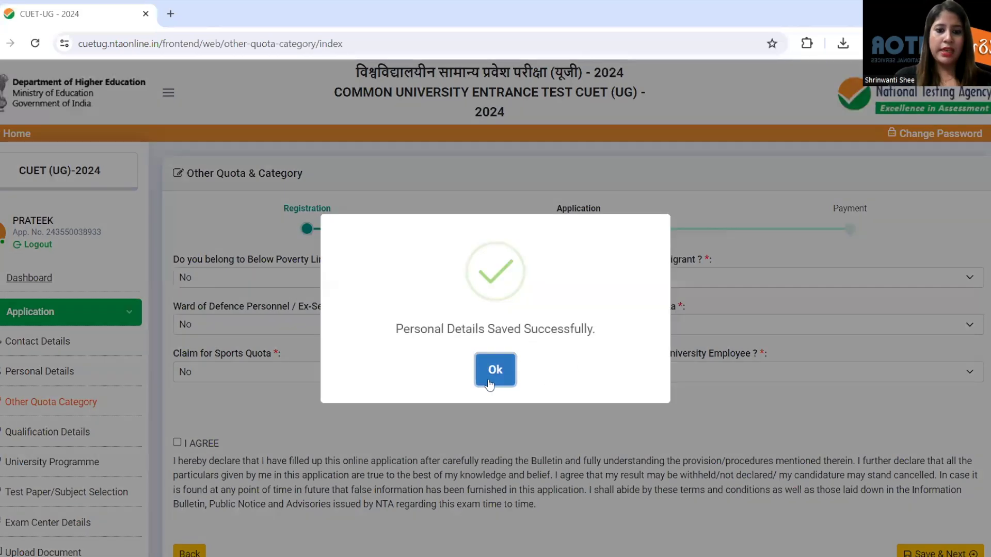
# Step: Agree to the Other Quota & Category declaration with all answers No and save it
pyautogui.click(489, 381)
pyautogui.scroll(-1, 274, 417)
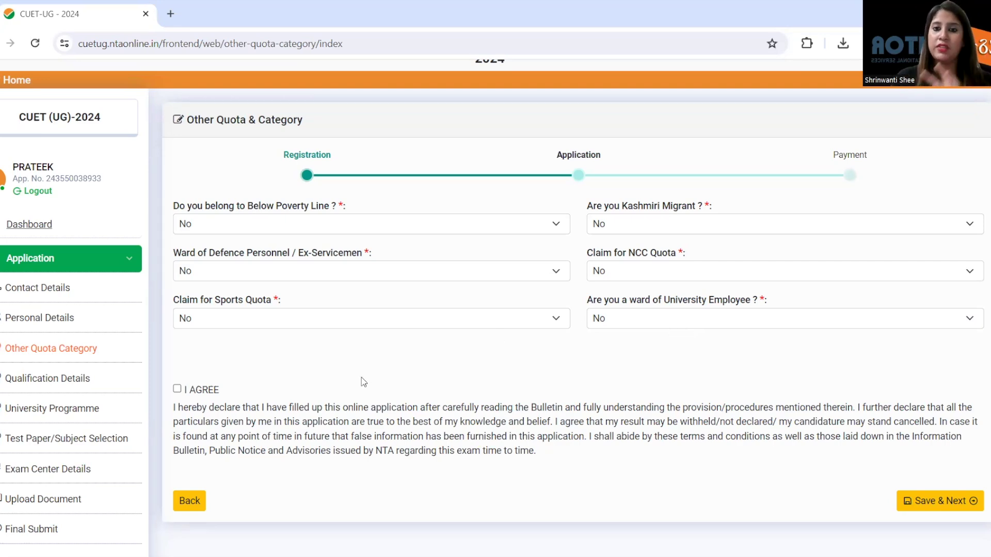
pyautogui.click(176, 389)
pyautogui.click(925, 505)
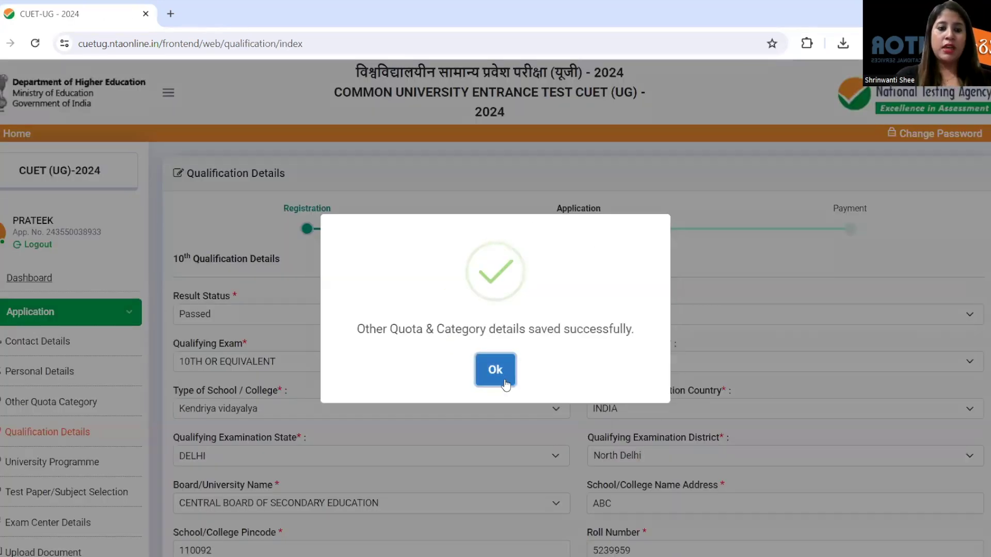
pyautogui.click(495, 370)
pyautogui.scroll(-3, 469, 428)
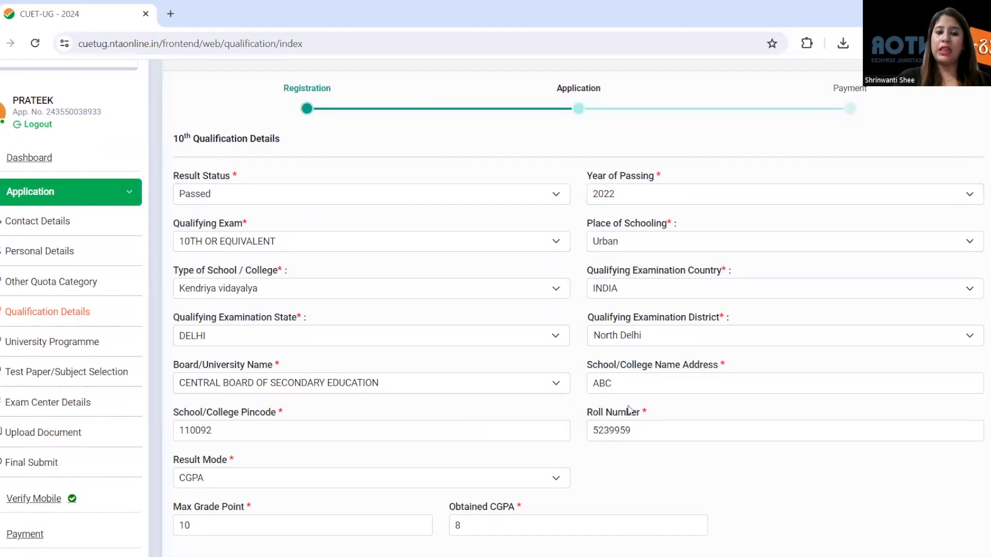
pyautogui.scroll(-5, 629, 410)
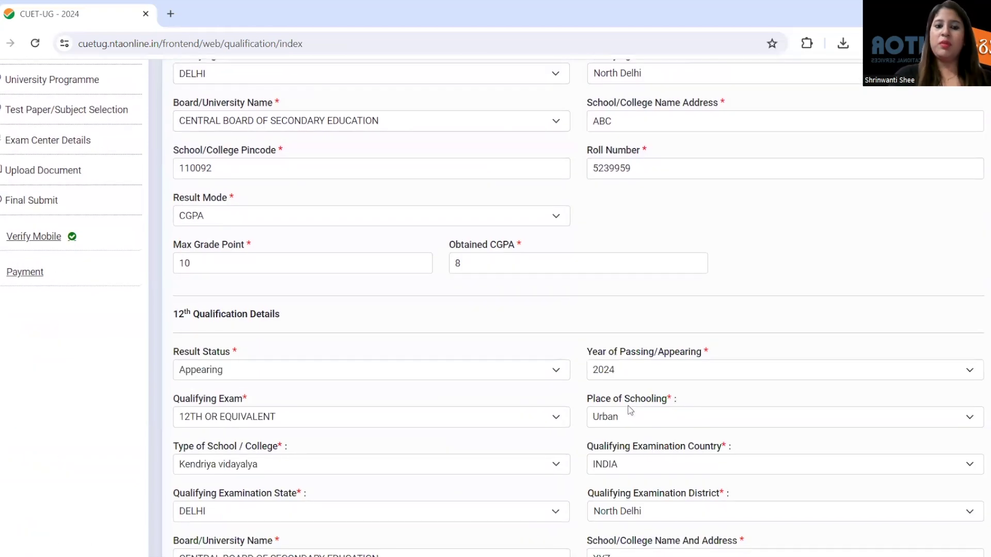
pyautogui.scroll(5, 552, 323)
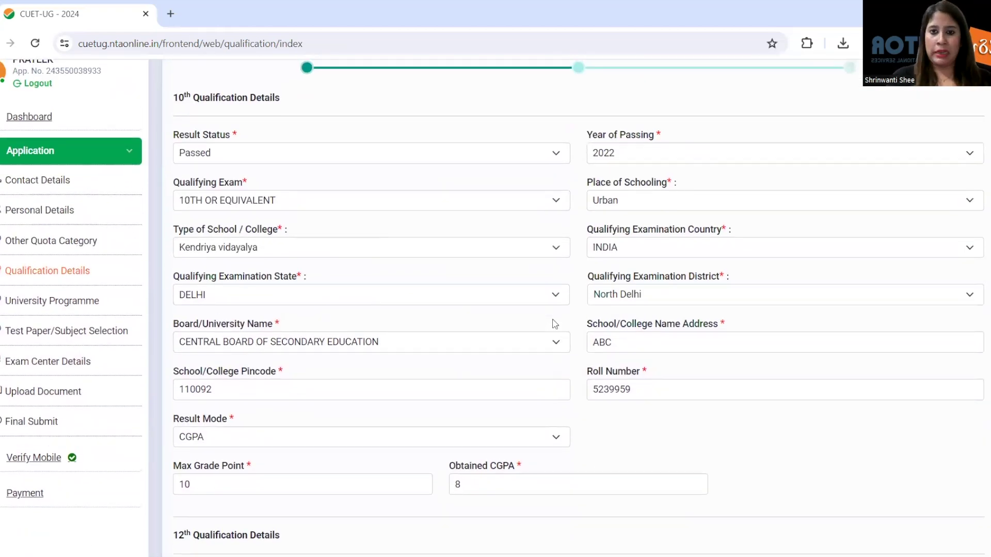
pyautogui.scroll(1, 555, 323)
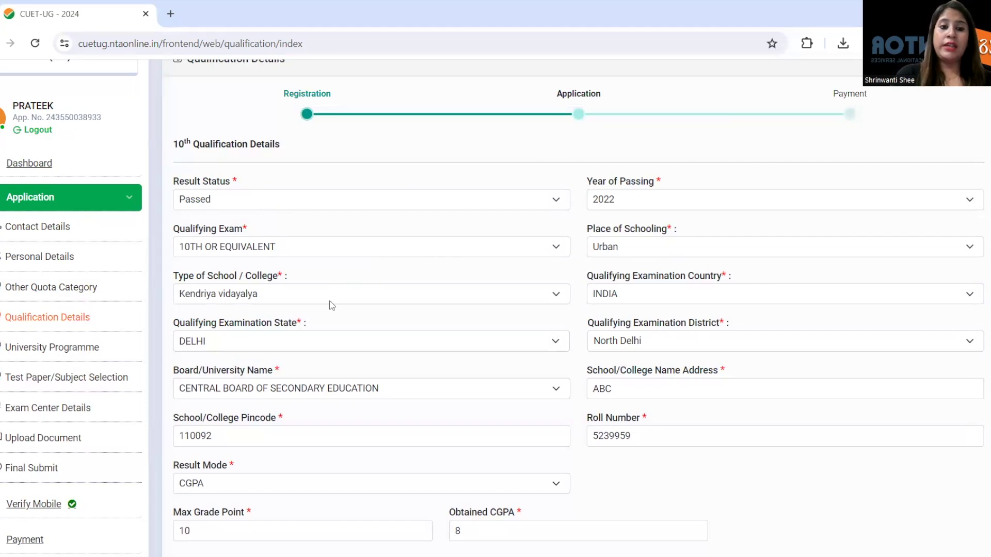
pyautogui.scroll(-2, 331, 305)
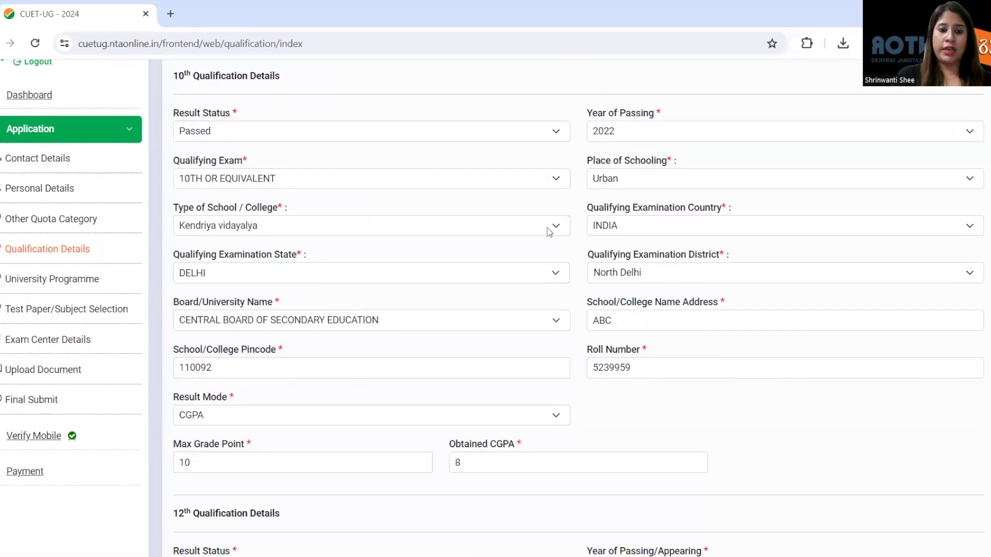
pyautogui.click(549, 229)
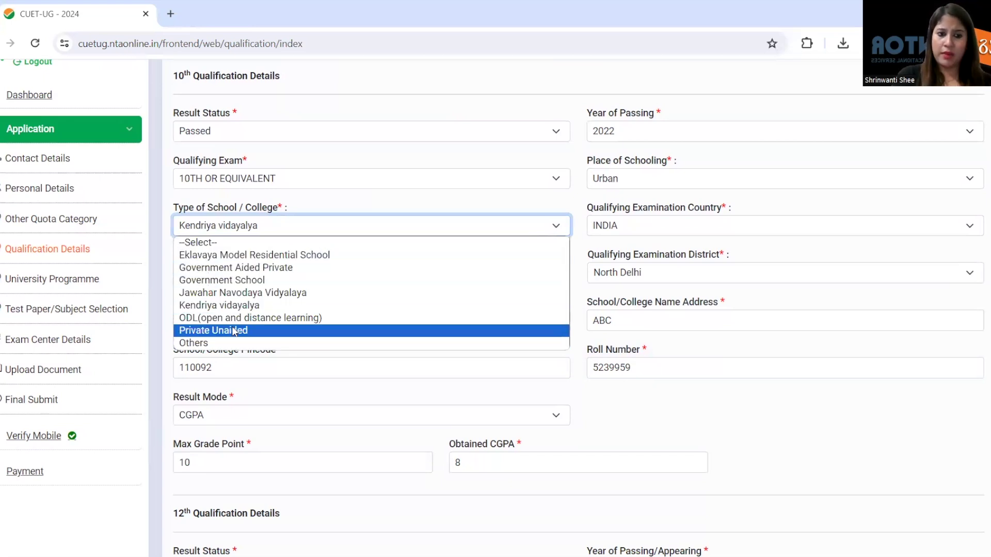
pyautogui.click(419, 227)
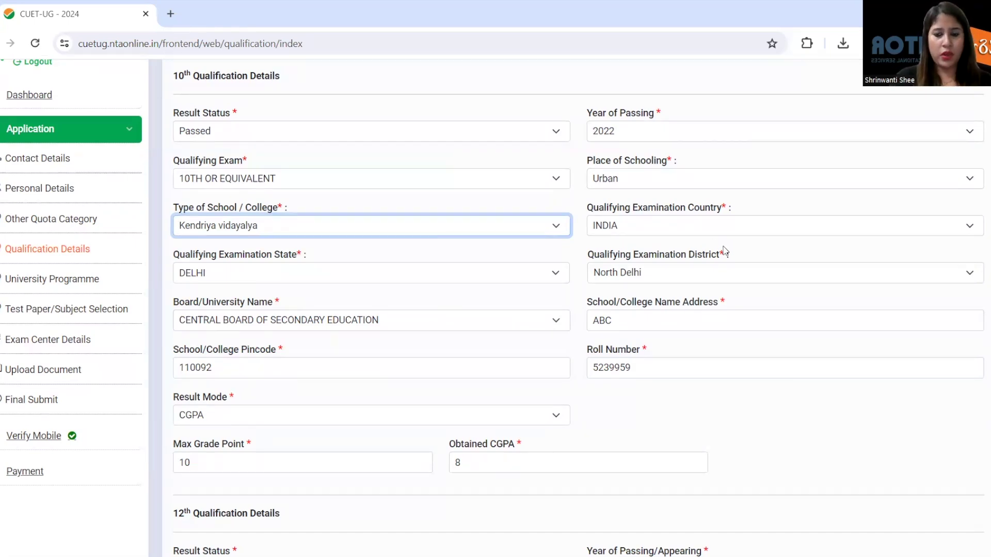
pyautogui.scroll(-1, 346, 274)
pyautogui.scroll(-4, 344, 272)
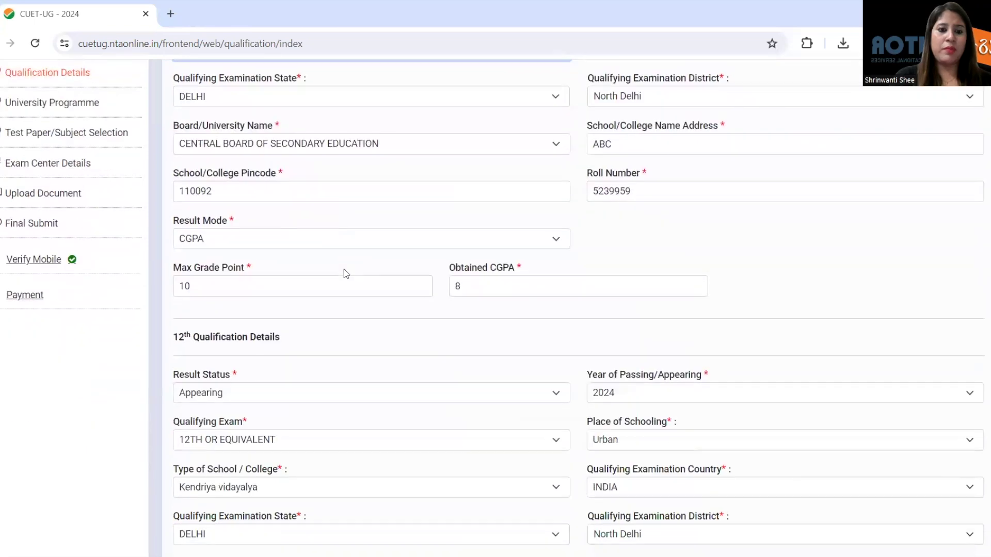
pyautogui.scroll(2, 343, 272)
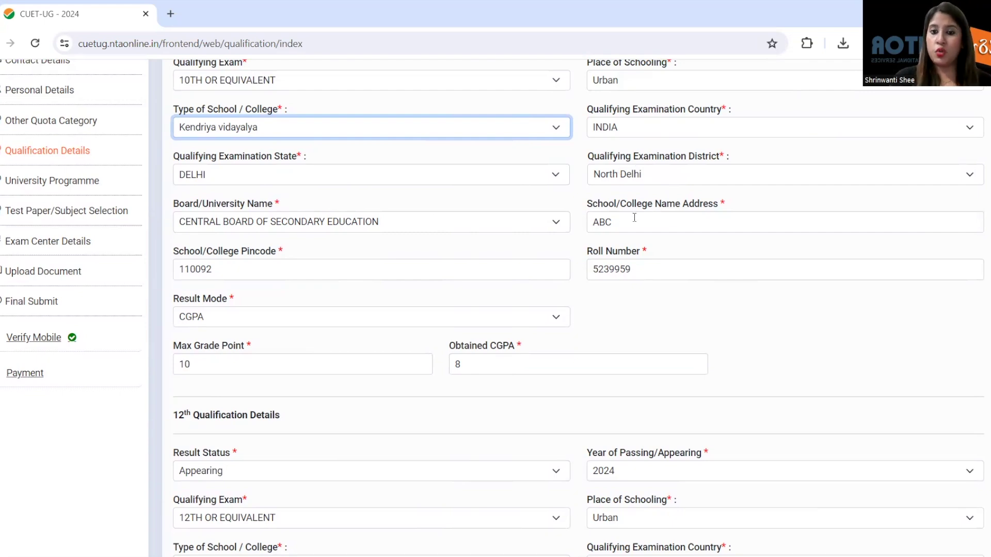
pyautogui.scroll(-2, 635, 217)
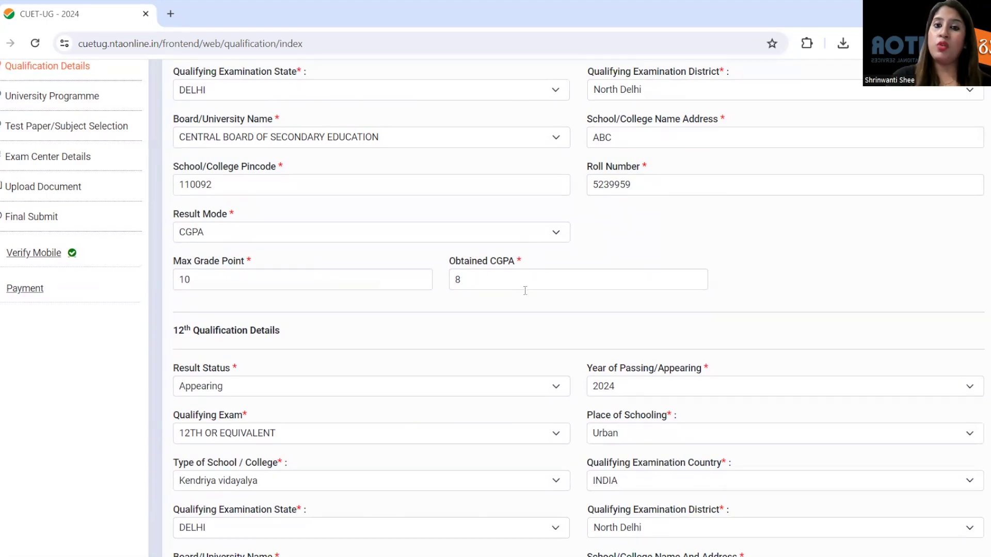
pyautogui.scroll(-4, 443, 326)
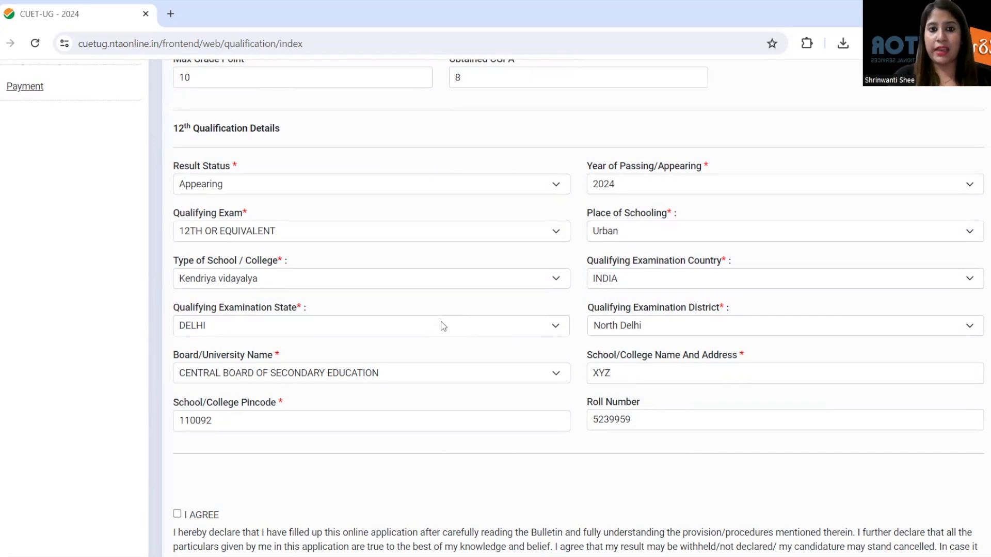
# Step: Keep 12th Result Status as Appearing, agree to the declaration, and save qualification details
pyautogui.click(554, 193)
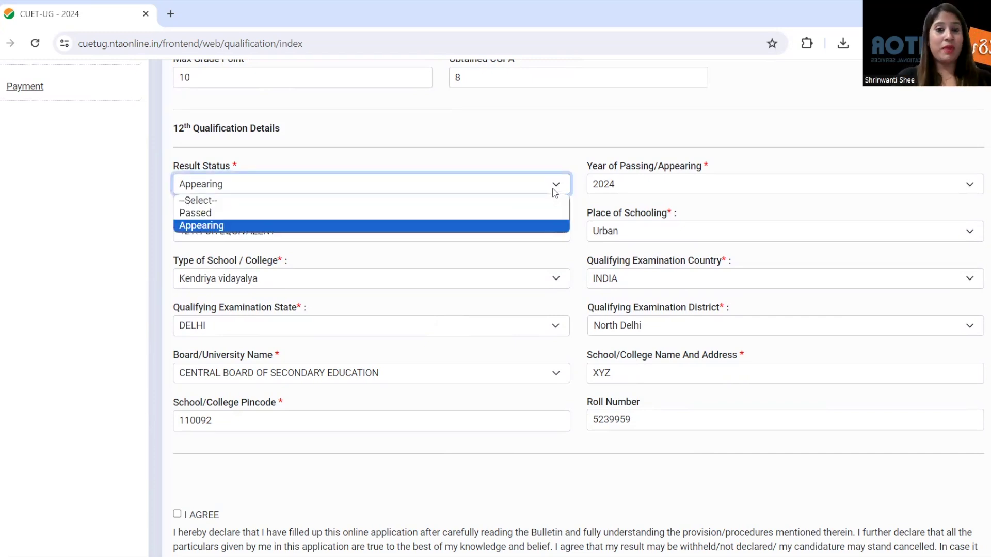
pyautogui.click(470, 227)
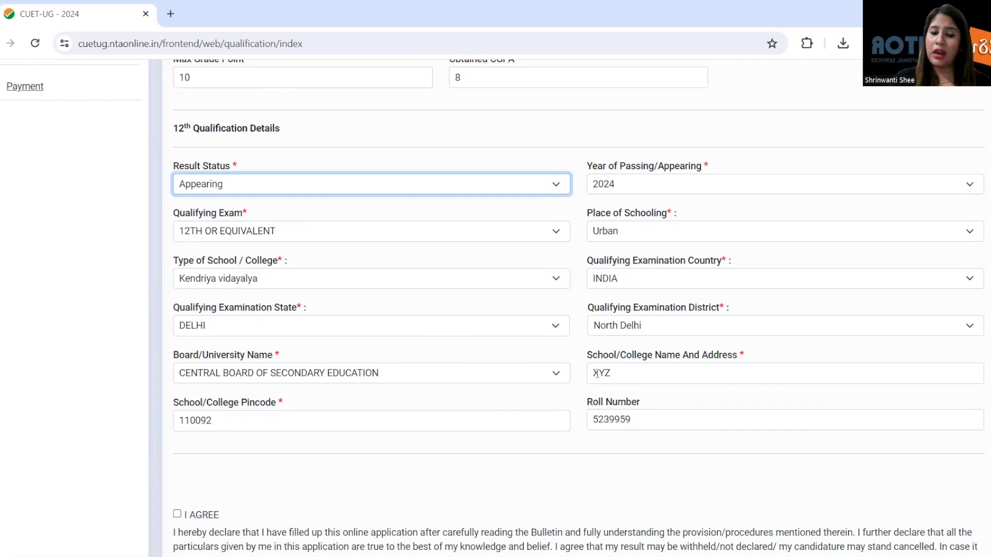
pyautogui.scroll(-3, 343, 419)
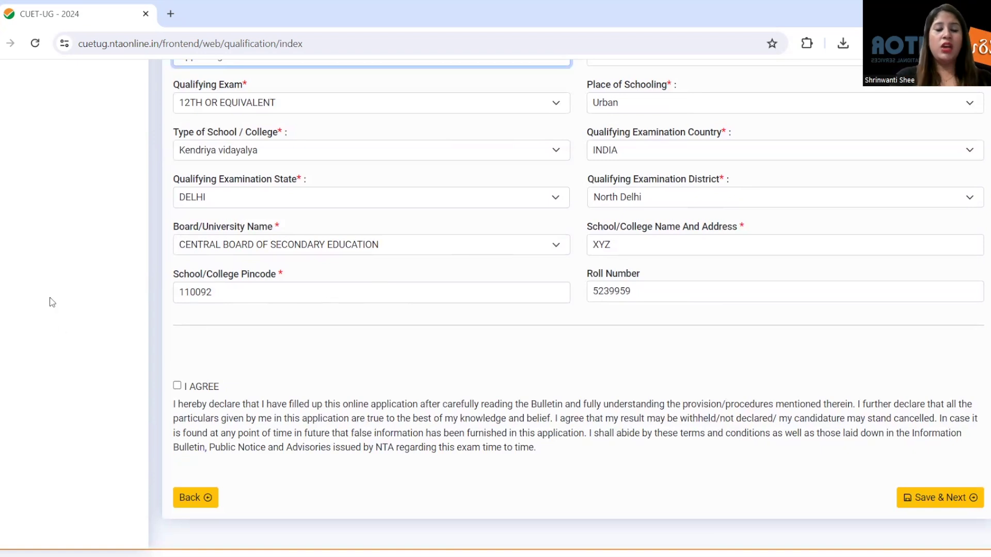
pyautogui.click(177, 386)
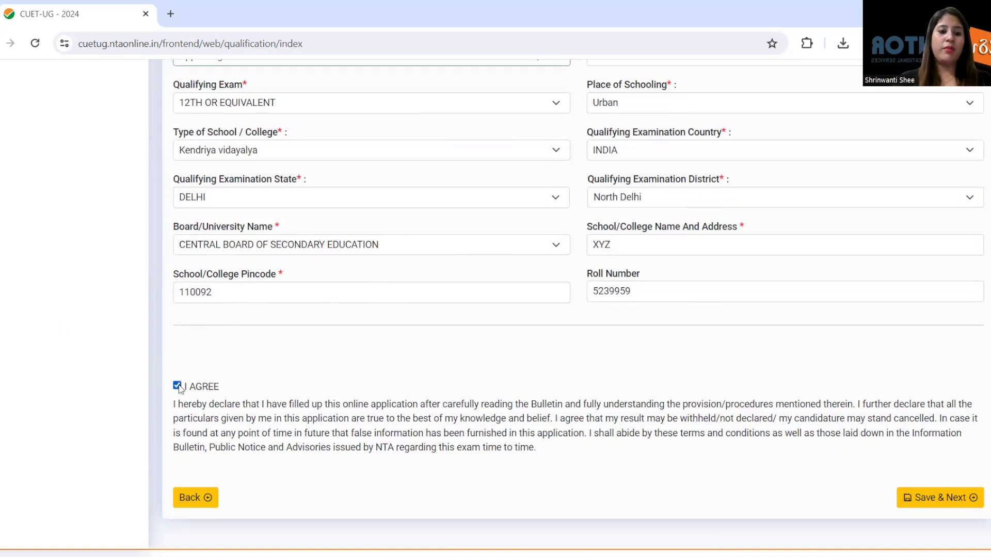
pyautogui.click(933, 496)
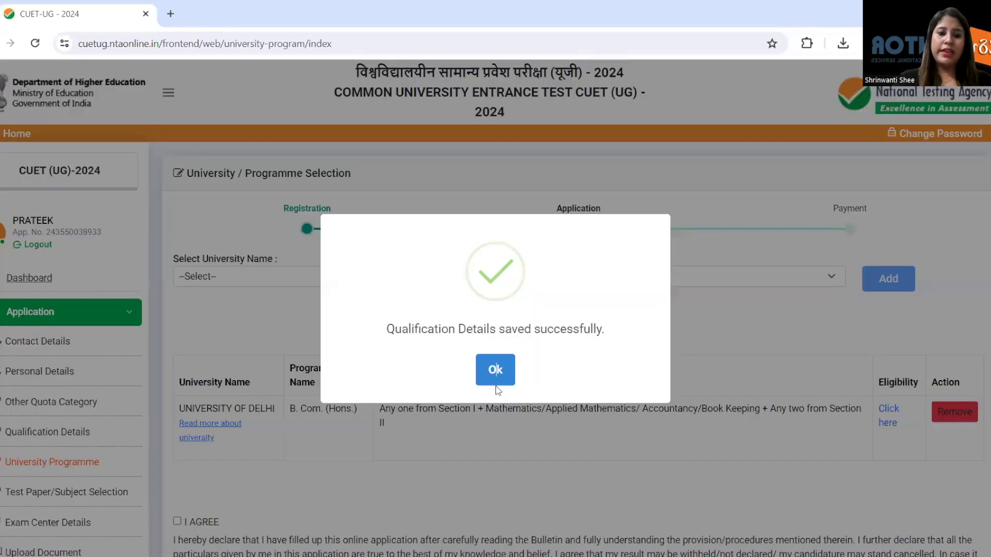
# Step: Dismiss the saved message and pick JAMIA MILLIA ISLAMIA from the university list
pyautogui.click(496, 370)
pyautogui.scroll(-2, 310, 471)
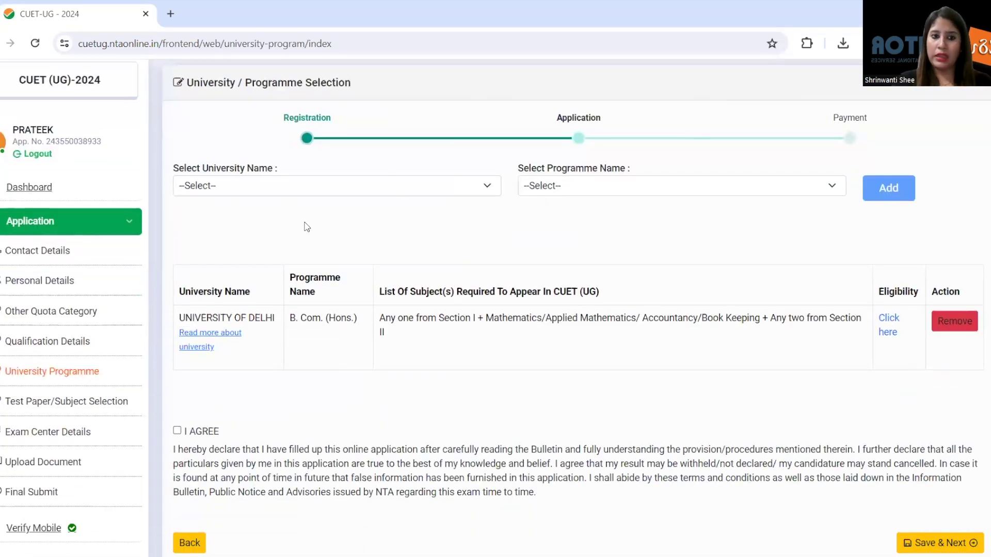
pyautogui.click(487, 189)
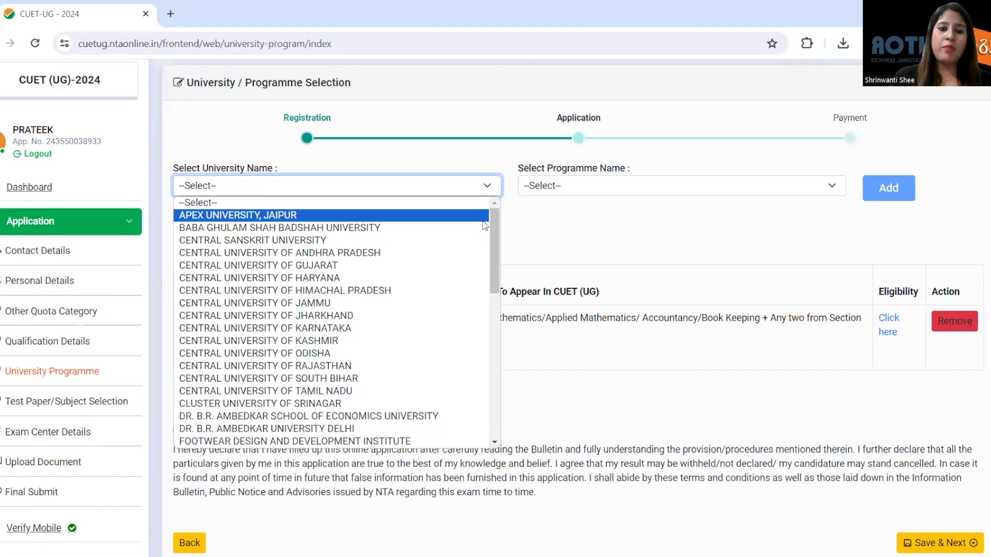
pyautogui.moveTo(492, 229); pyautogui.dragTo(496, 377)
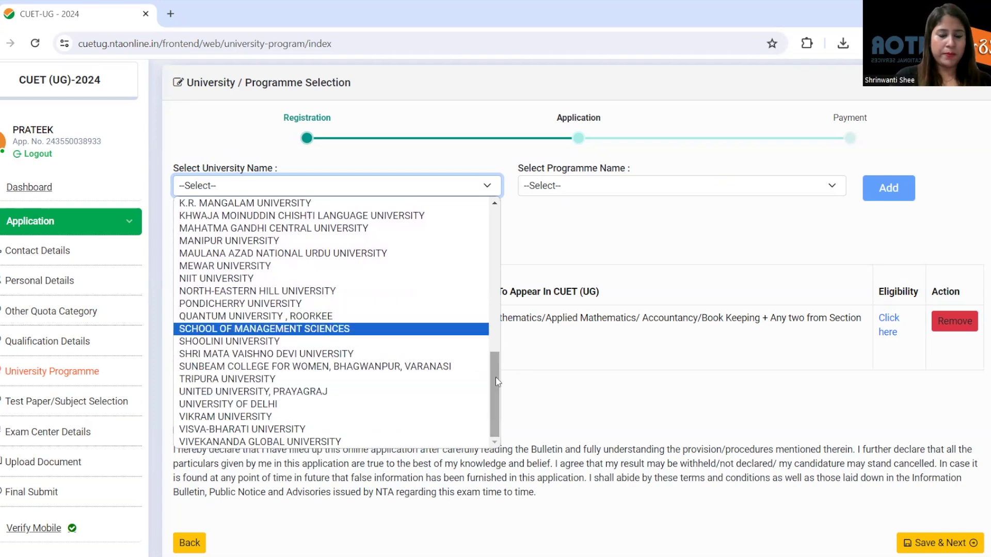
pyautogui.moveTo(494, 373); pyautogui.dragTo(487, 215)
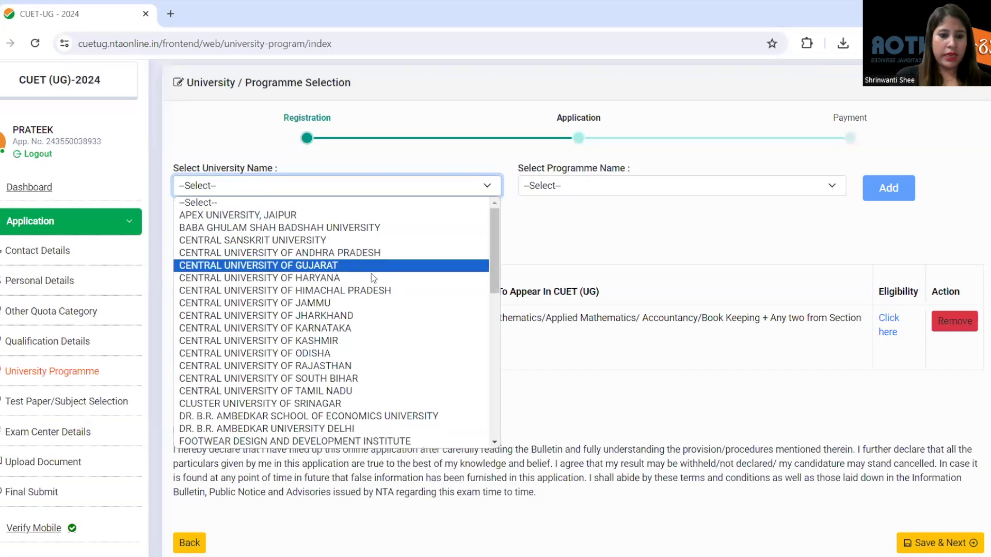
pyautogui.scroll(-1, 355, 360)
pyautogui.scroll(-5, 355, 359)
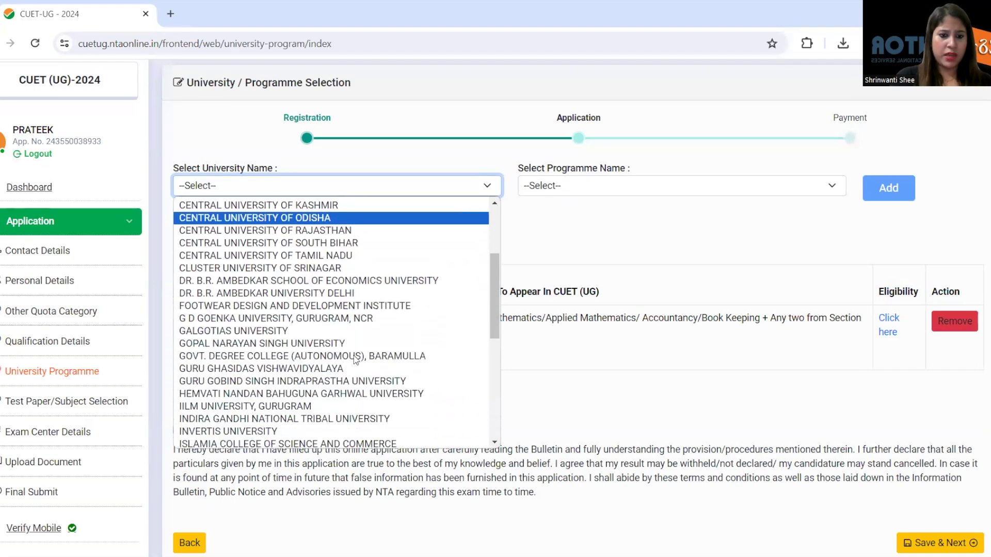
pyautogui.scroll(-1, 355, 360)
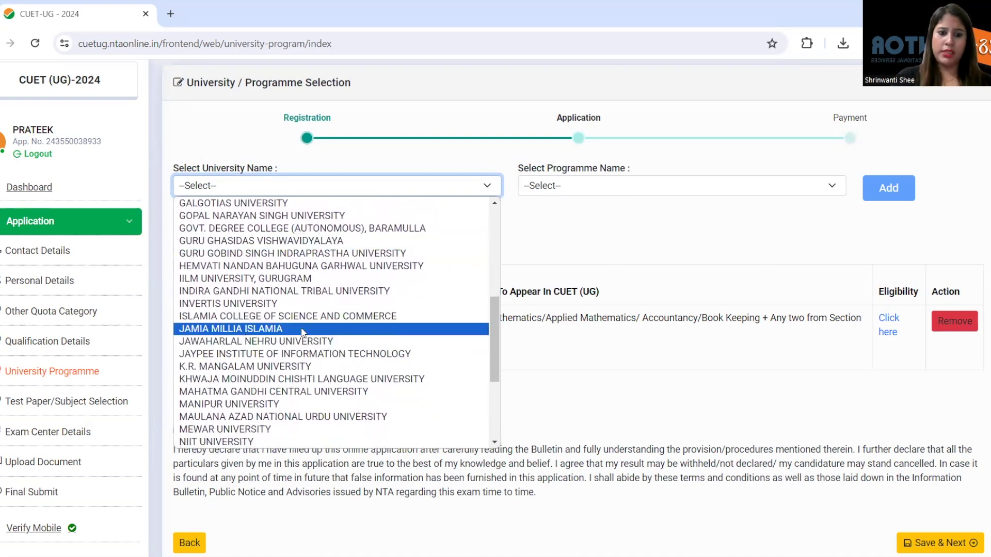
pyautogui.click(303, 330)
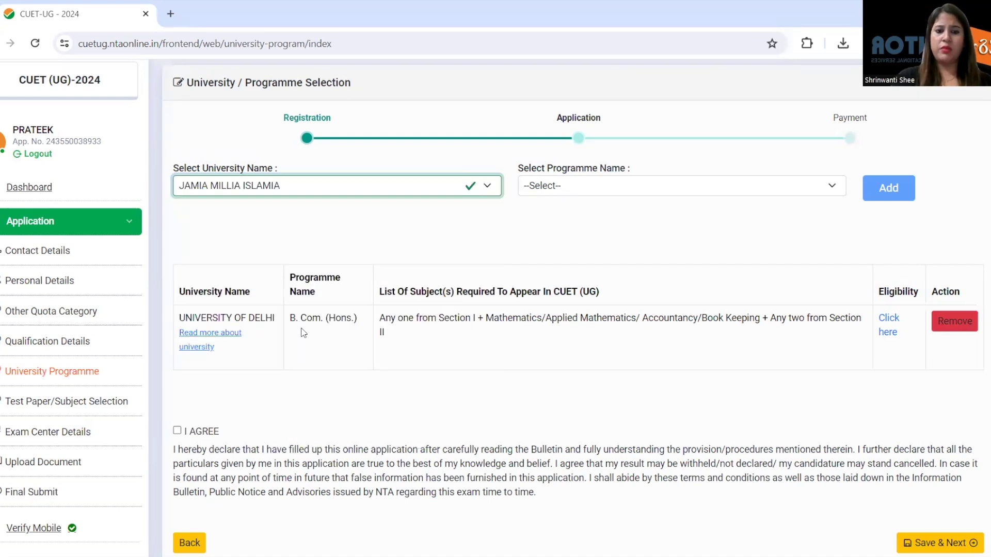
pyautogui.click(828, 188)
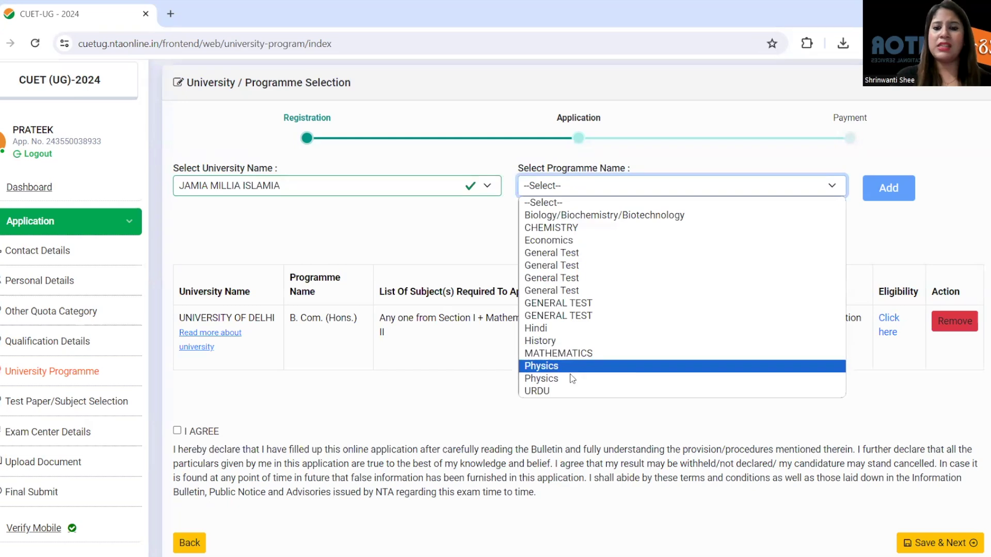
# Step: Switch the university to UNIVERSITY OF DELHI and browse its programmes without adding one
pyautogui.click(466, 413)
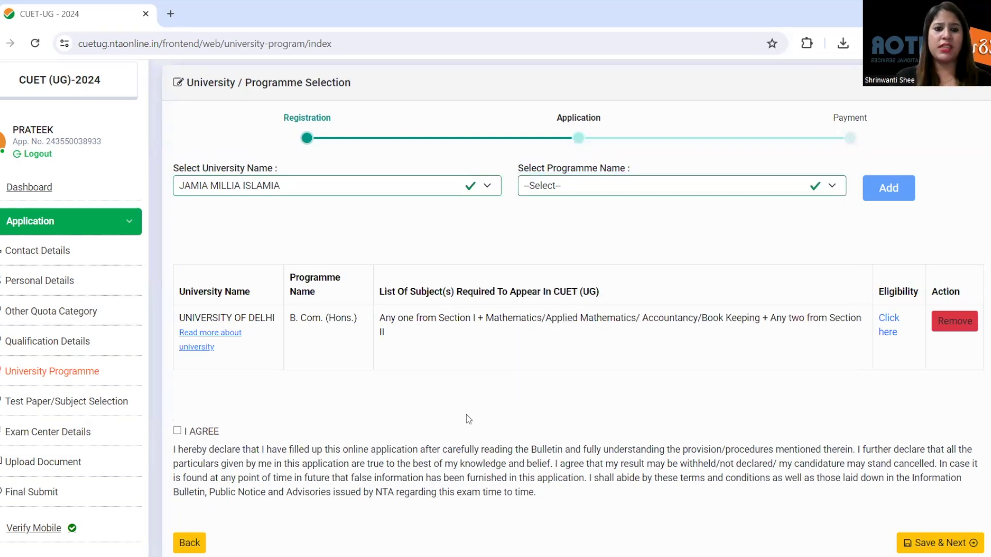
pyautogui.click(486, 187)
pyautogui.scroll(-5, 410, 316)
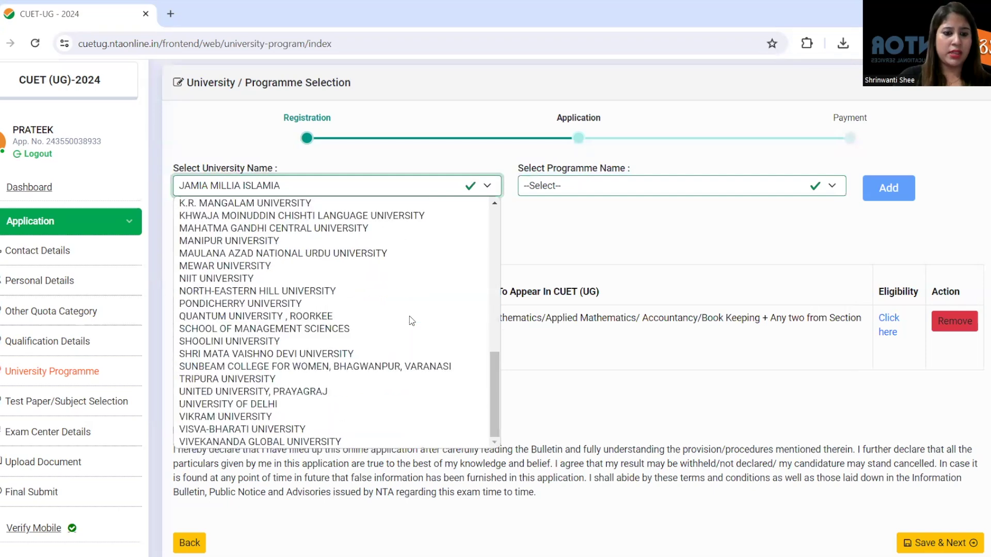
pyautogui.click(342, 403)
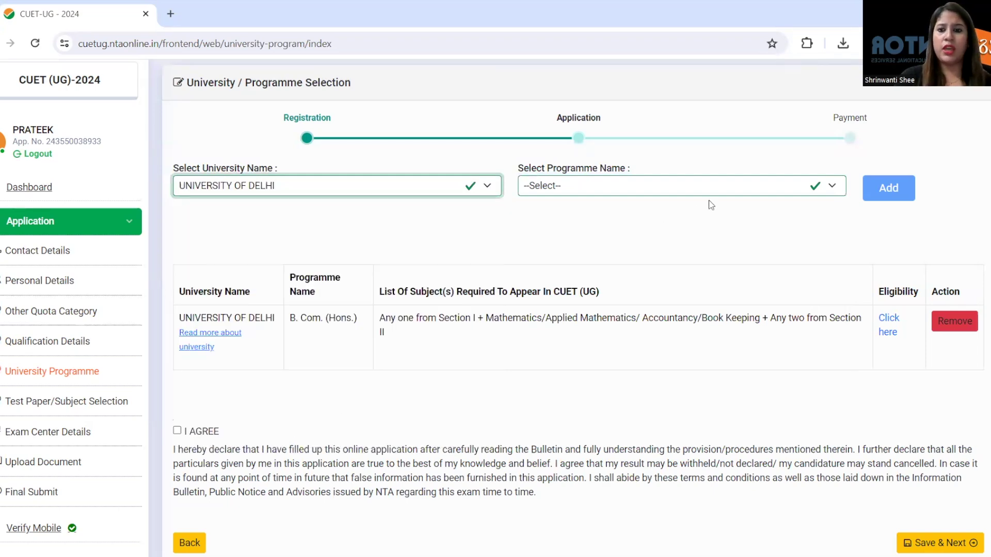
pyautogui.click(836, 189)
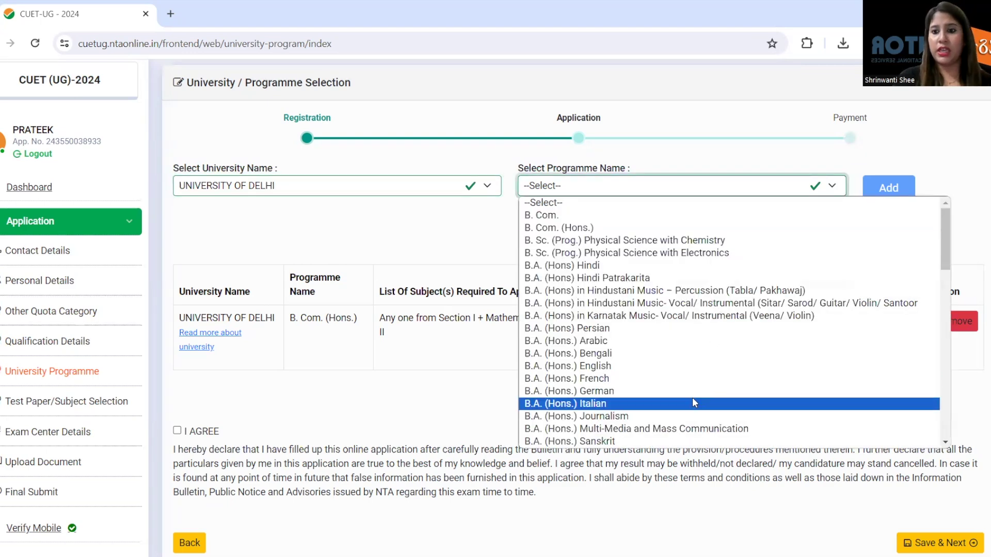
pyautogui.scroll(-15, 693, 402)
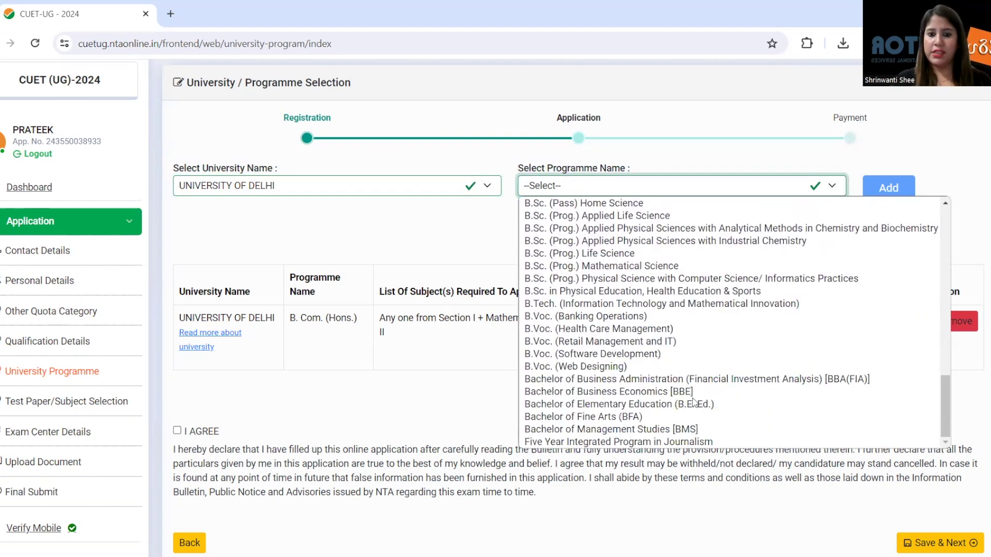
pyautogui.click(428, 405)
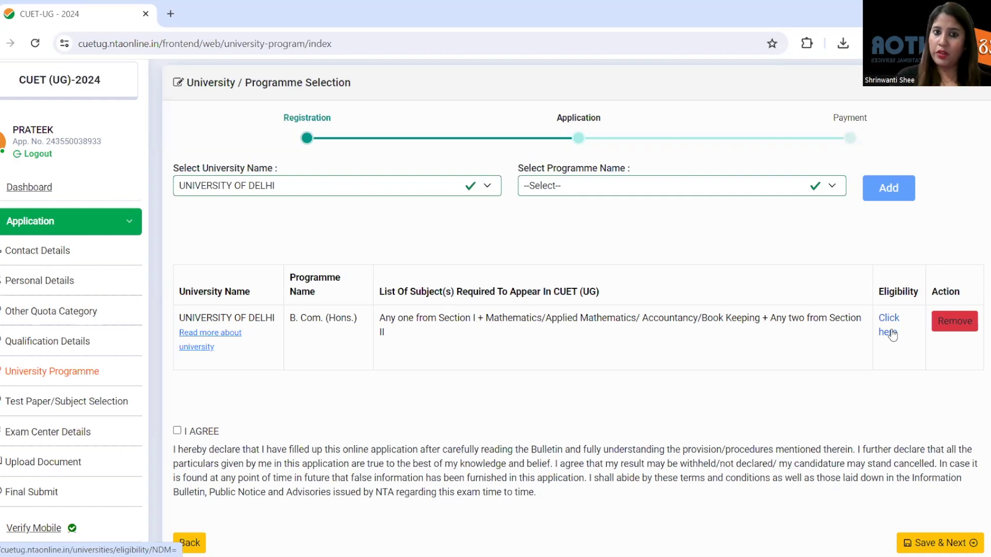
# Step: Agree to the declaration, save the university programme details and acknowledge the confirmation
pyautogui.scroll(-1, 669, 398)
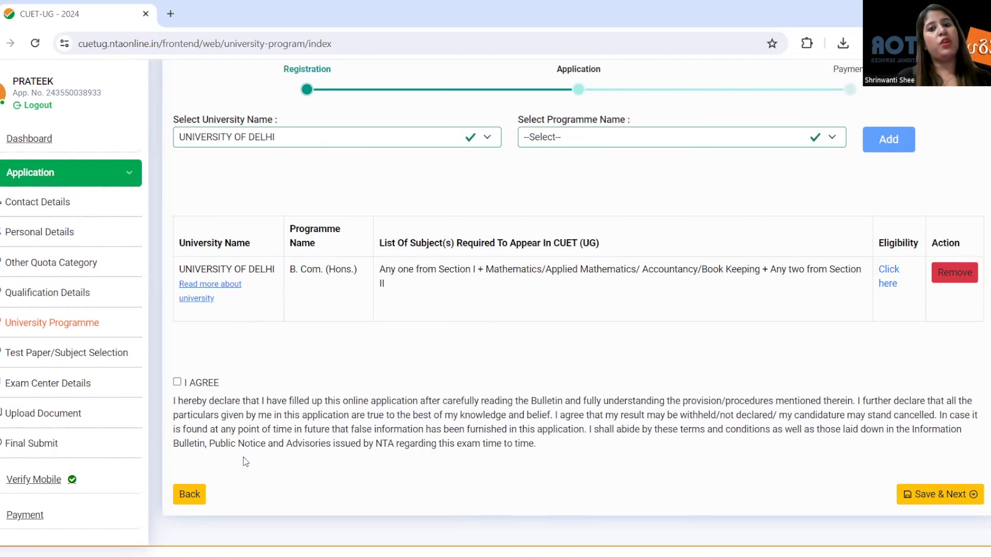
pyautogui.click(177, 382)
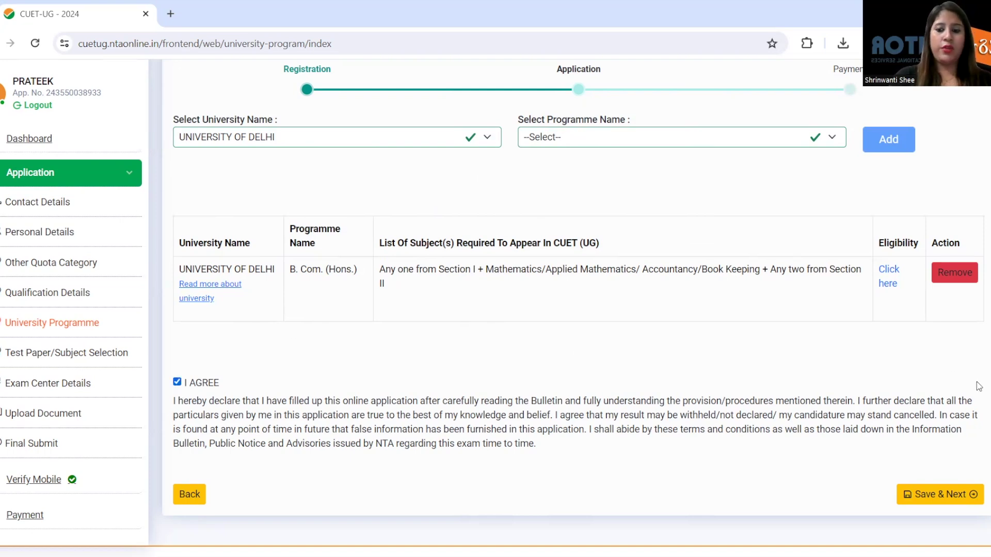
pyautogui.click(935, 494)
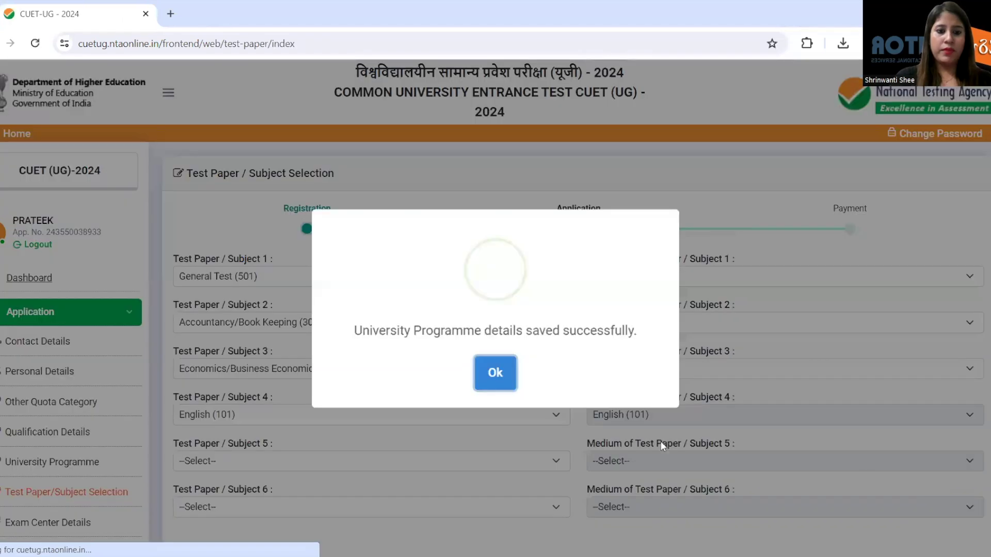
pyautogui.click(490, 371)
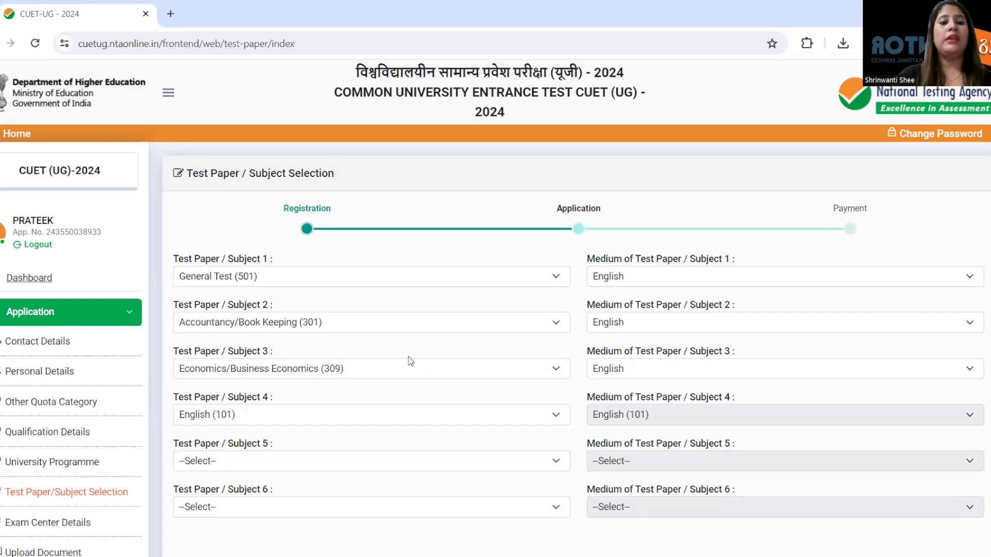
# Step: Review the four selected test papers, agree to the declaration and save them
pyautogui.scroll(-1, 407, 357)
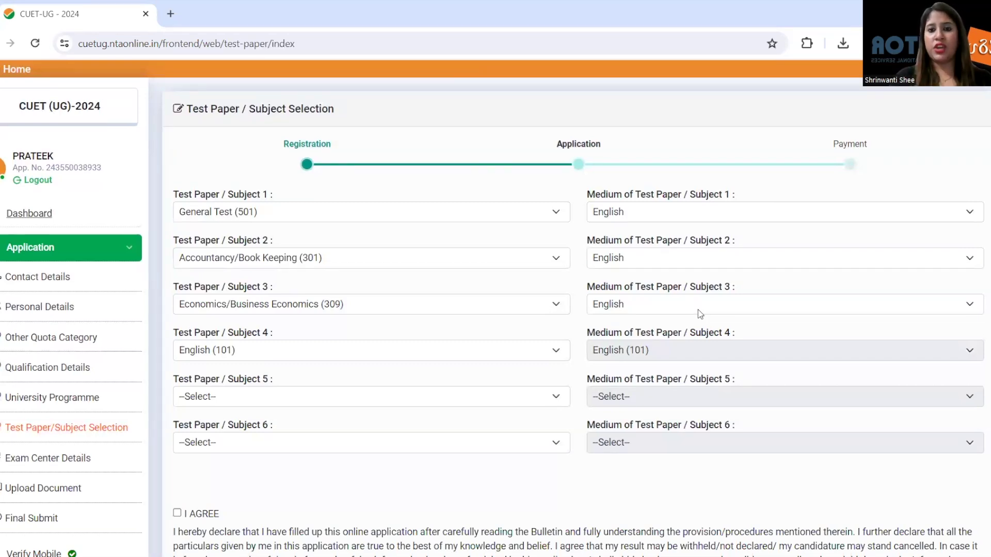
pyautogui.scroll(-2, 696, 366)
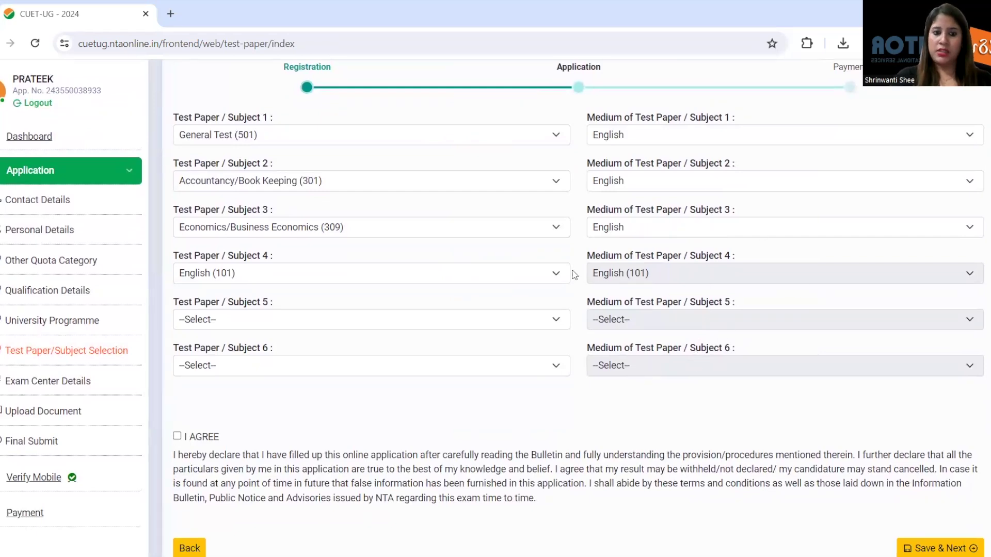
pyautogui.scroll(-1, 436, 400)
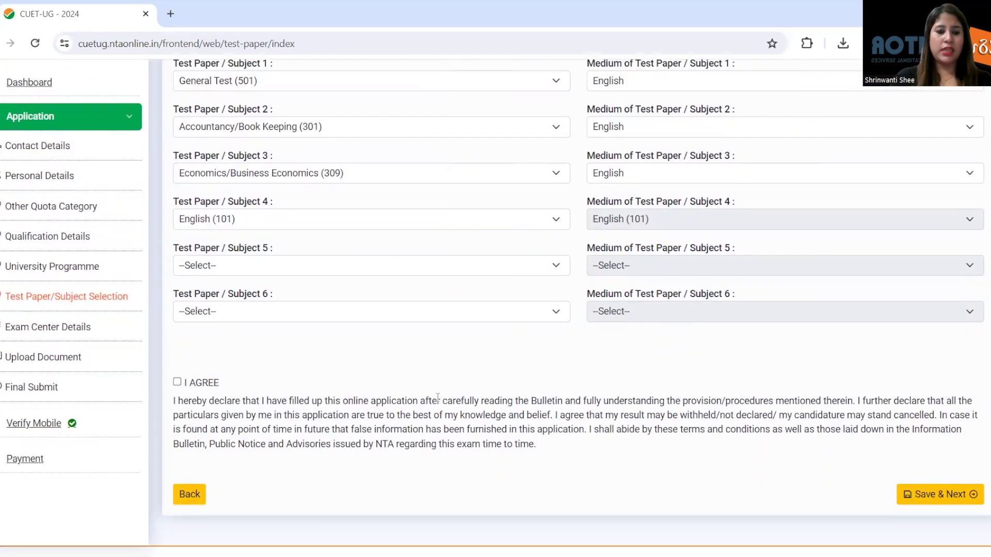
pyautogui.scroll(3, 436, 400)
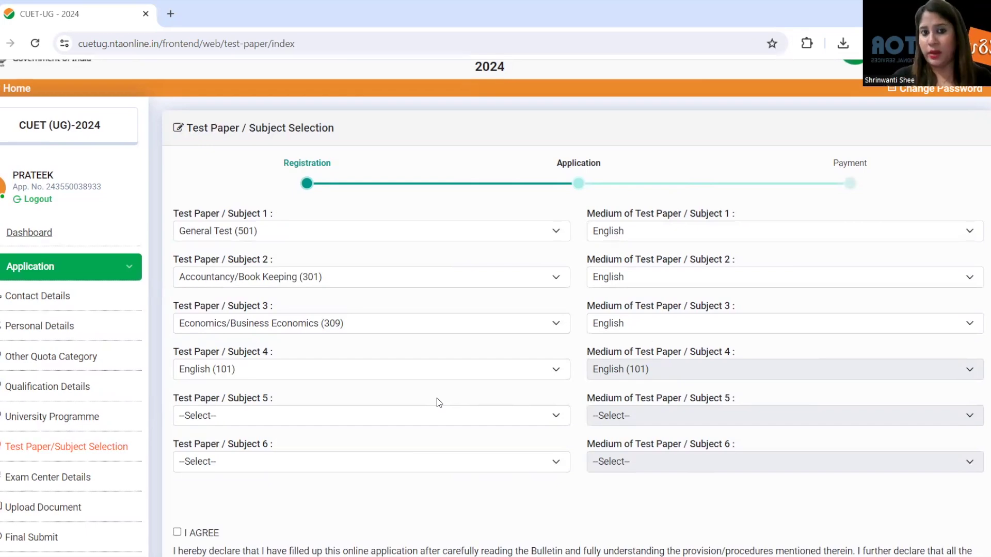
pyautogui.scroll(-3, 437, 398)
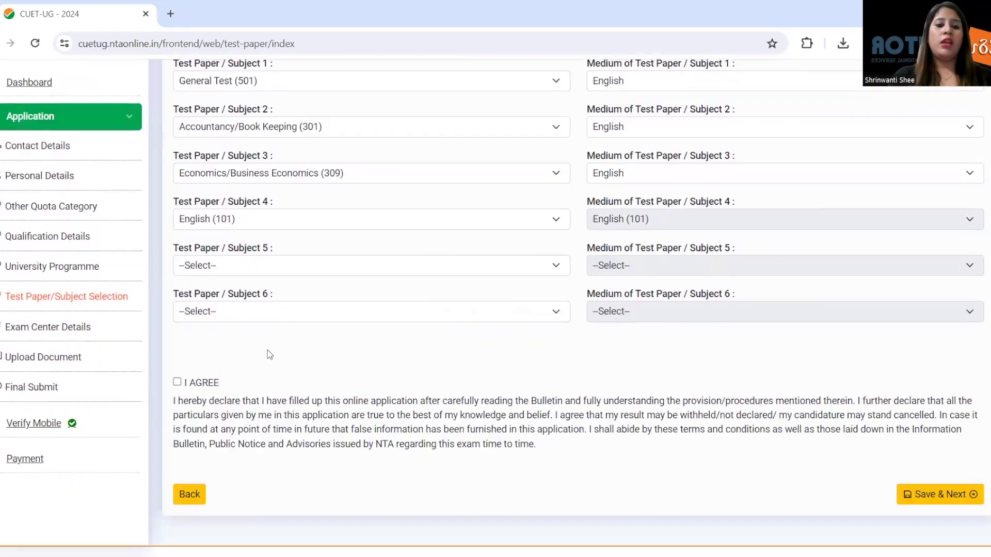
pyautogui.click(177, 382)
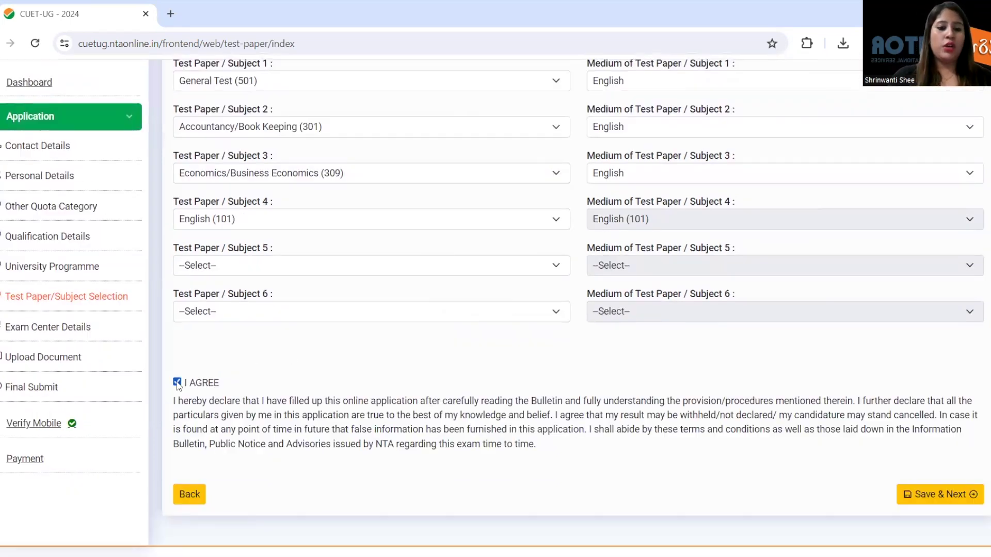
pyautogui.click(939, 497)
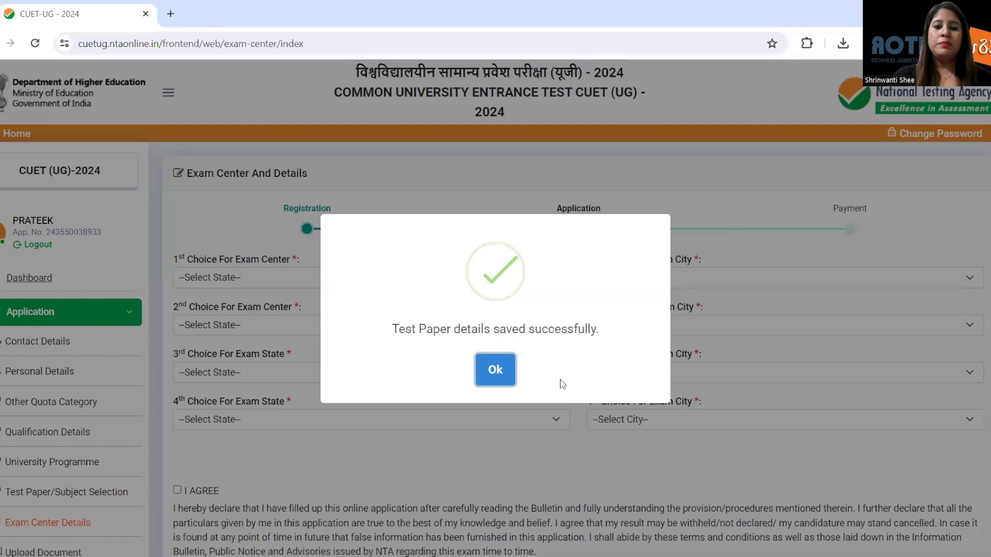
# Step: Set the first exam centre choice to DELHI, Delhi/New Delhi
pyautogui.click(496, 374)
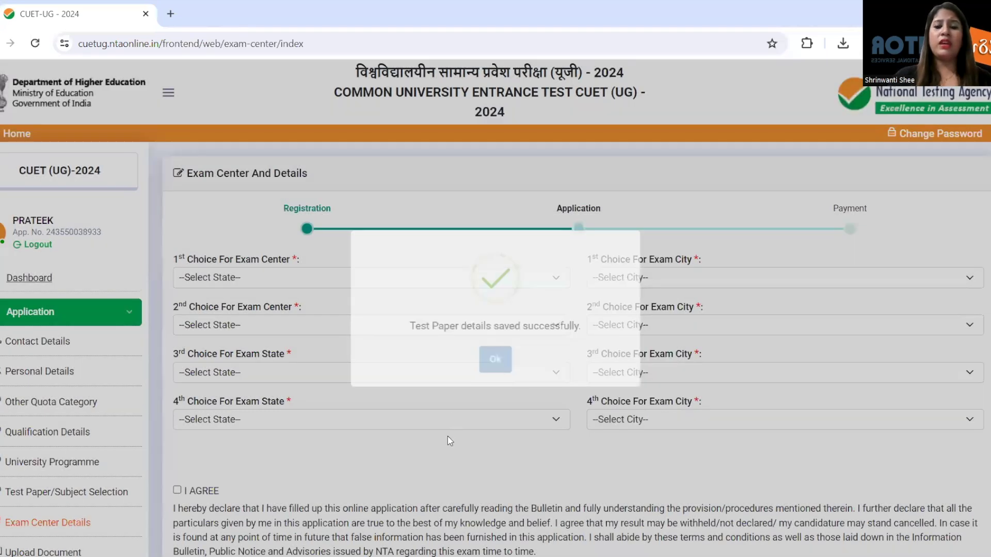
pyautogui.scroll(-2, 447, 436)
pyautogui.scroll(-2, 448, 440)
pyautogui.scroll(1, 447, 435)
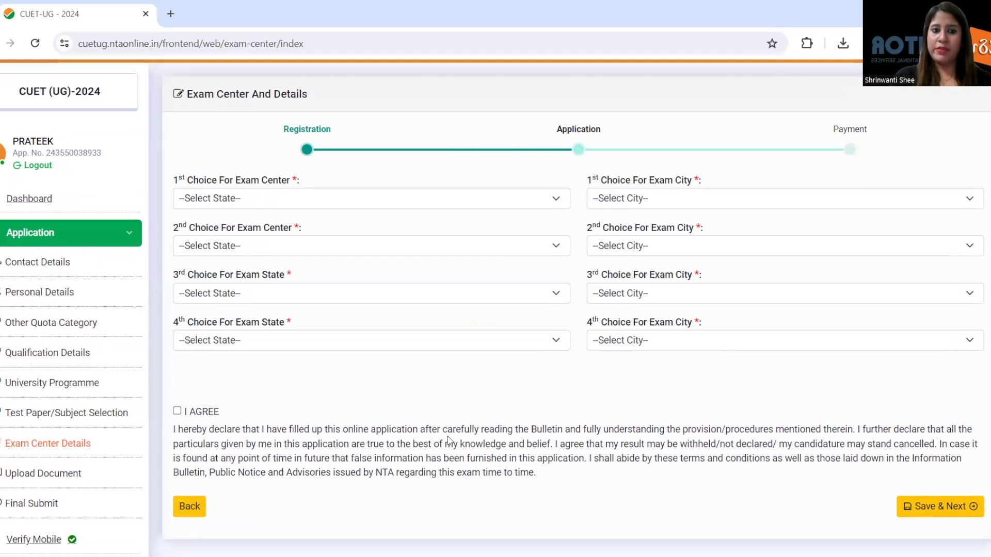
pyautogui.click(555, 199)
pyautogui.click(344, 233)
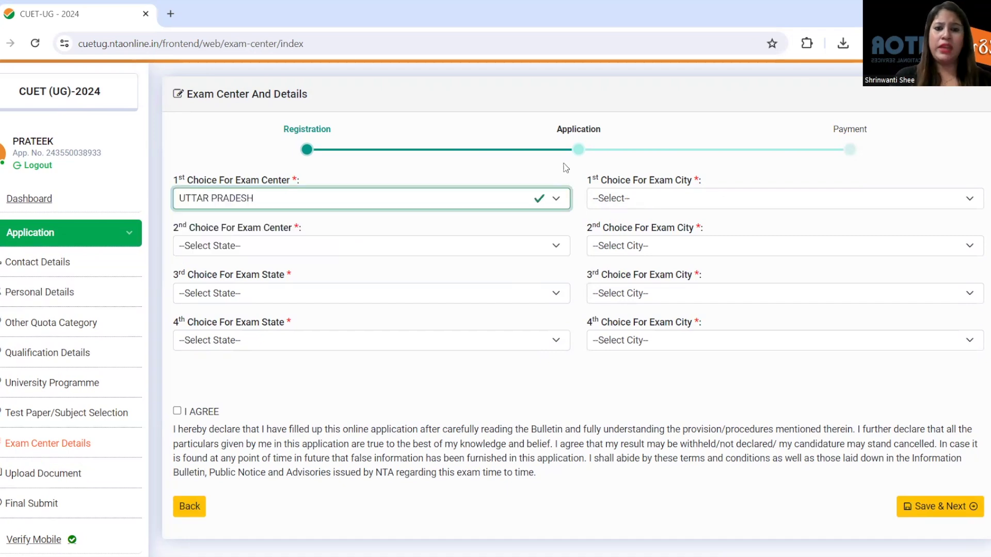
pyautogui.click(555, 200)
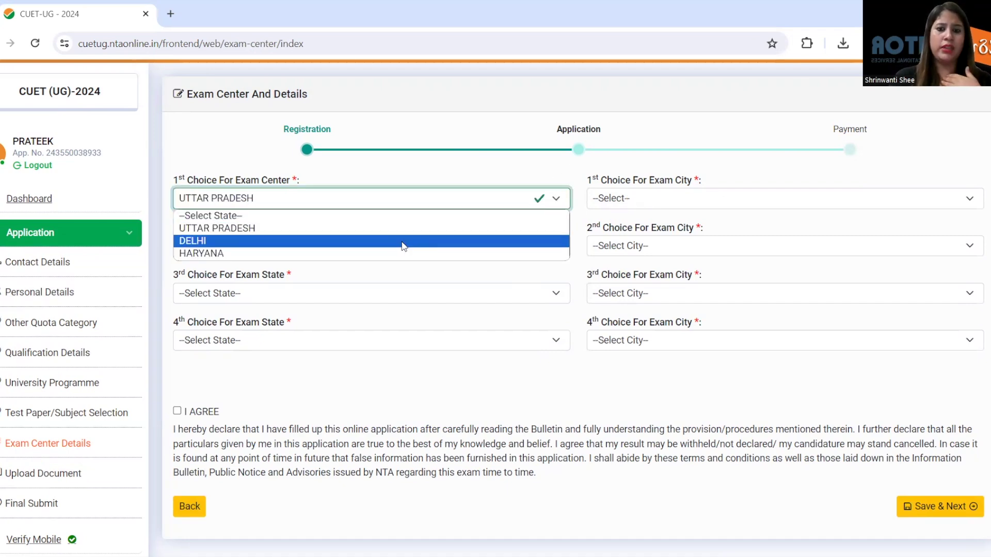
pyautogui.click(403, 246)
pyautogui.click(722, 202)
pyautogui.click(700, 227)
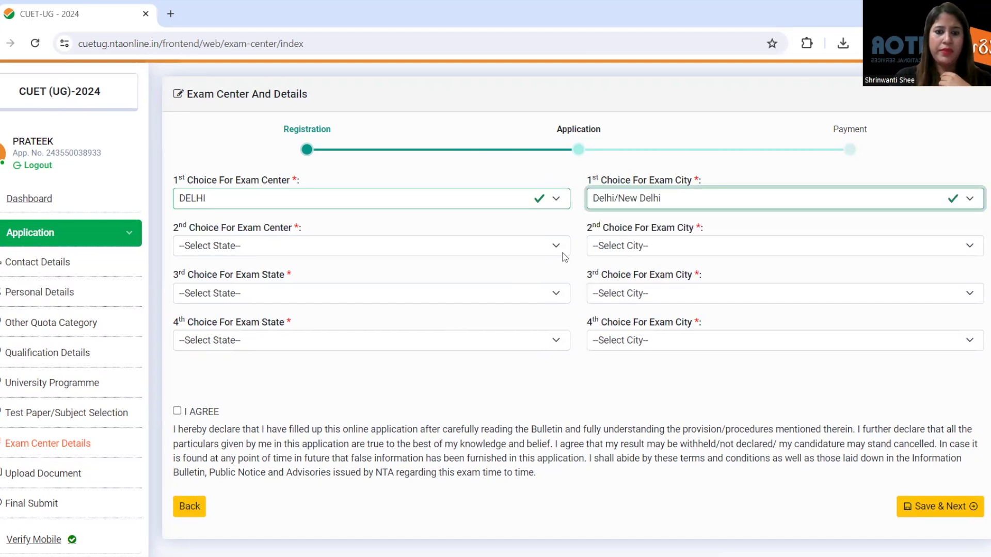
# Step: Set the second exam centre choice to UTTAR PRADESH, Ghaziabad
pyautogui.click(470, 252)
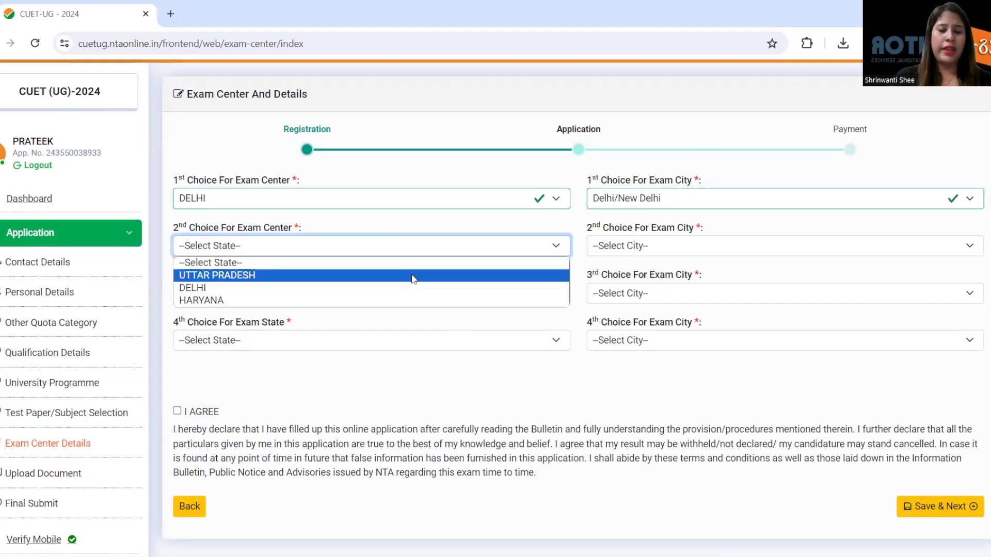
pyautogui.click(413, 276)
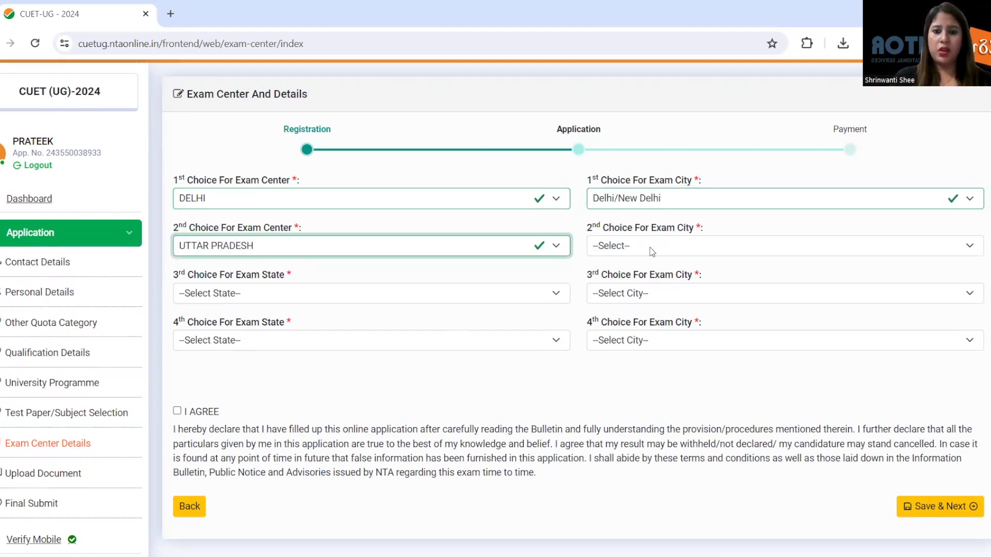
pyautogui.click(649, 247)
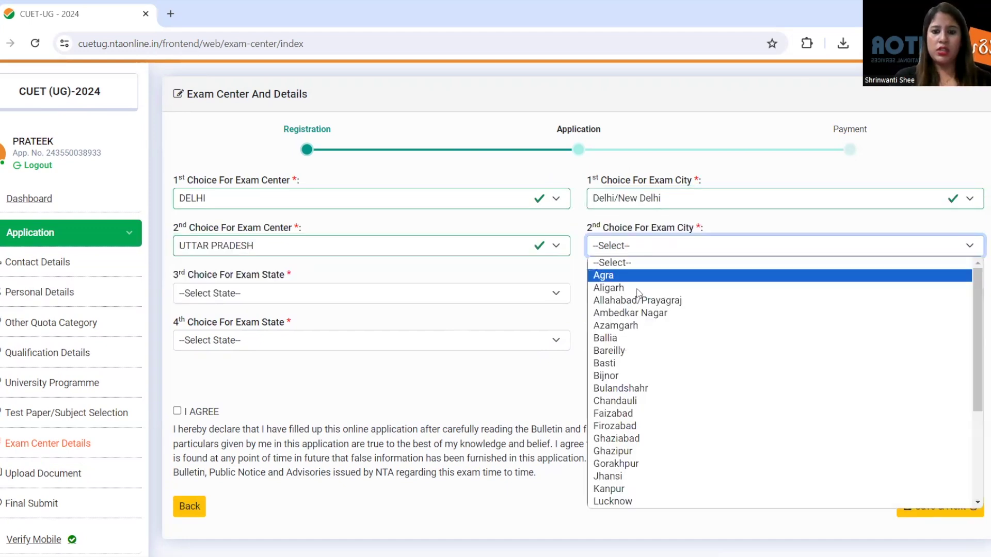
pyautogui.click(628, 445)
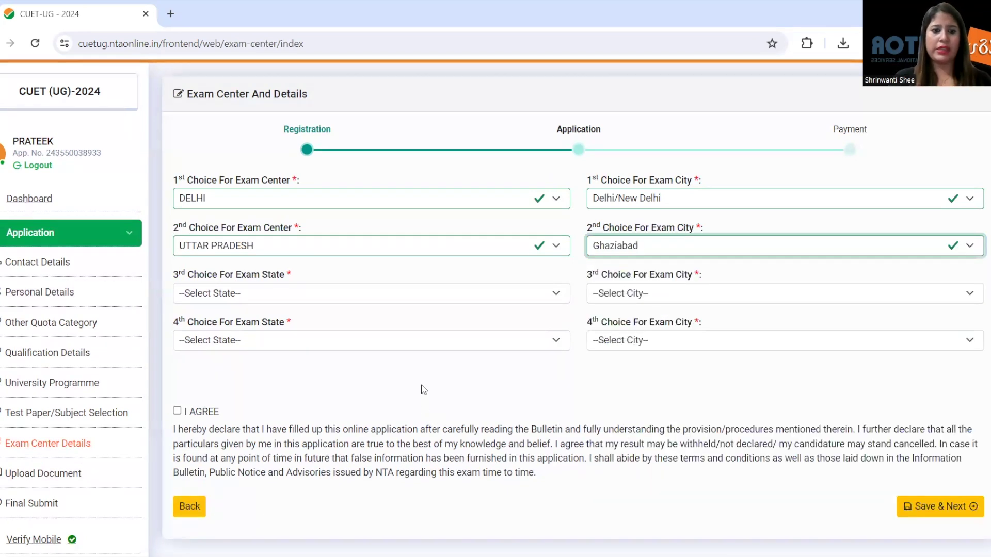
# Step: Set the third exam centre choice to HARYANA, Gurugram
pyautogui.click(540, 297)
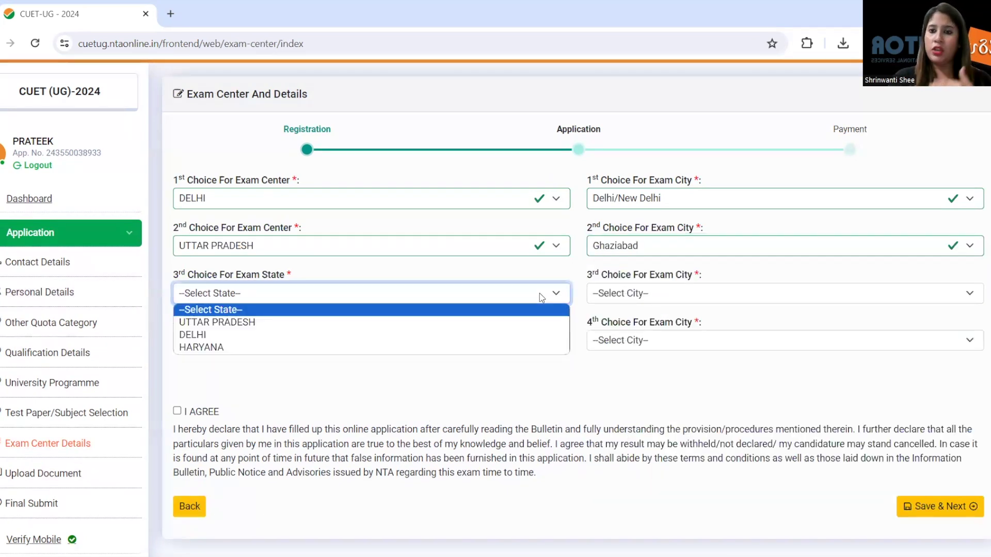
pyautogui.click(322, 345)
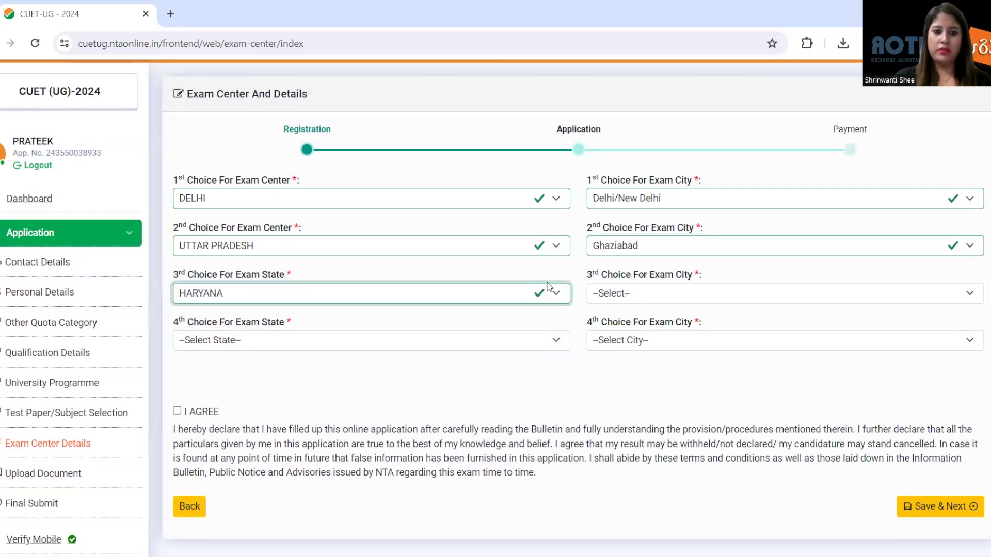
pyautogui.click(687, 292)
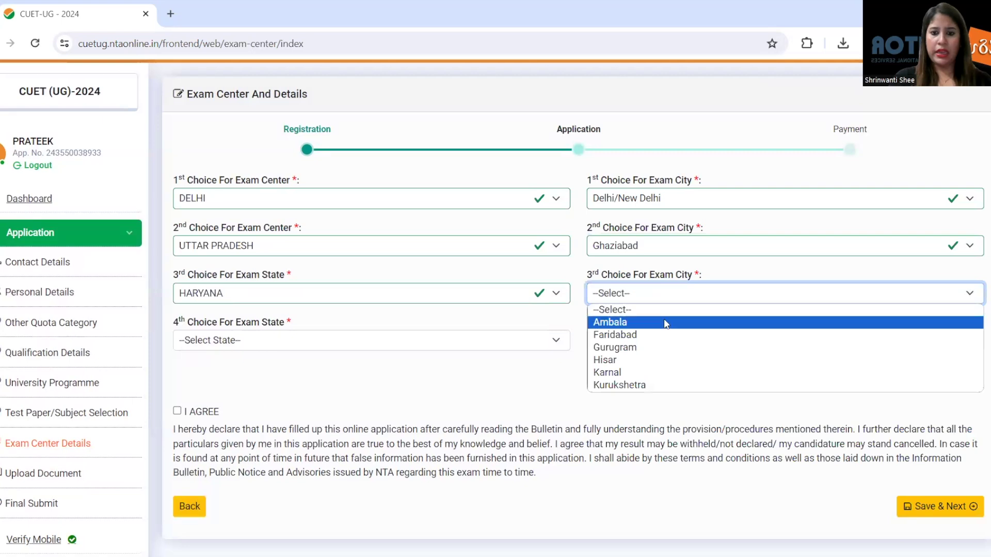
pyautogui.click(652, 347)
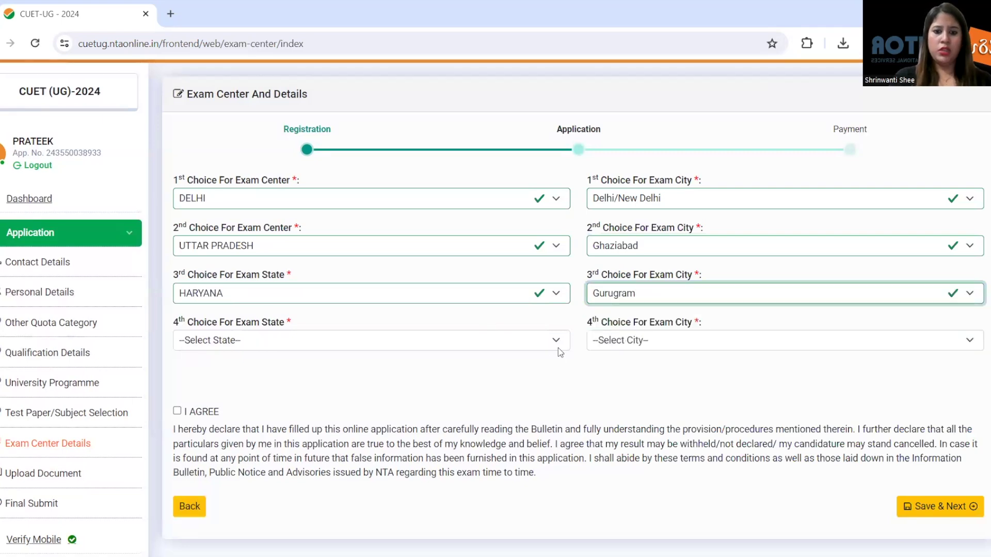
# Step: Set the fourth choice to UTTAR PRADESH, Meerut, agree to the declaration and save
pyautogui.click(559, 347)
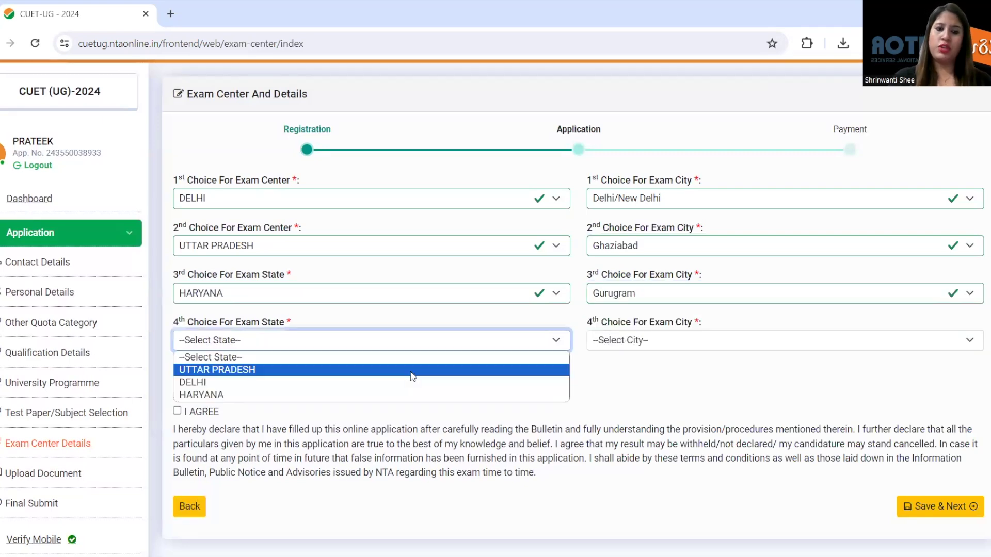
pyautogui.click(413, 370)
pyautogui.click(661, 341)
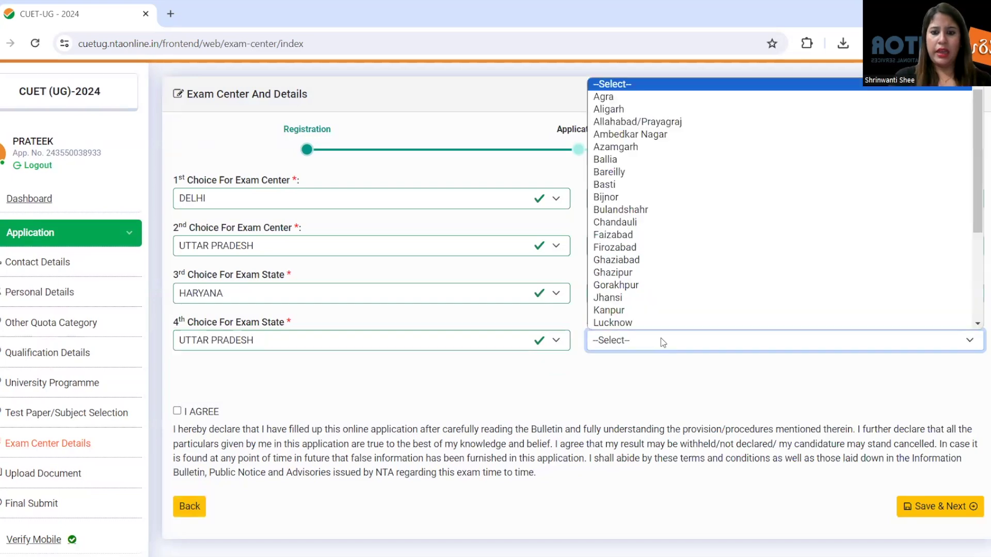
pyautogui.scroll(-1, 659, 270)
pyautogui.scroll(-1, 655, 269)
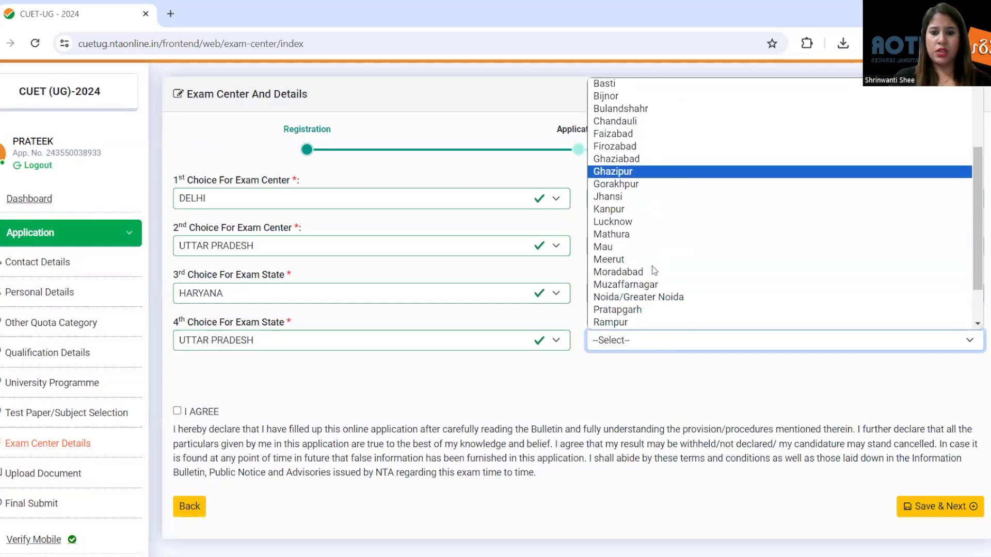
pyautogui.click(644, 264)
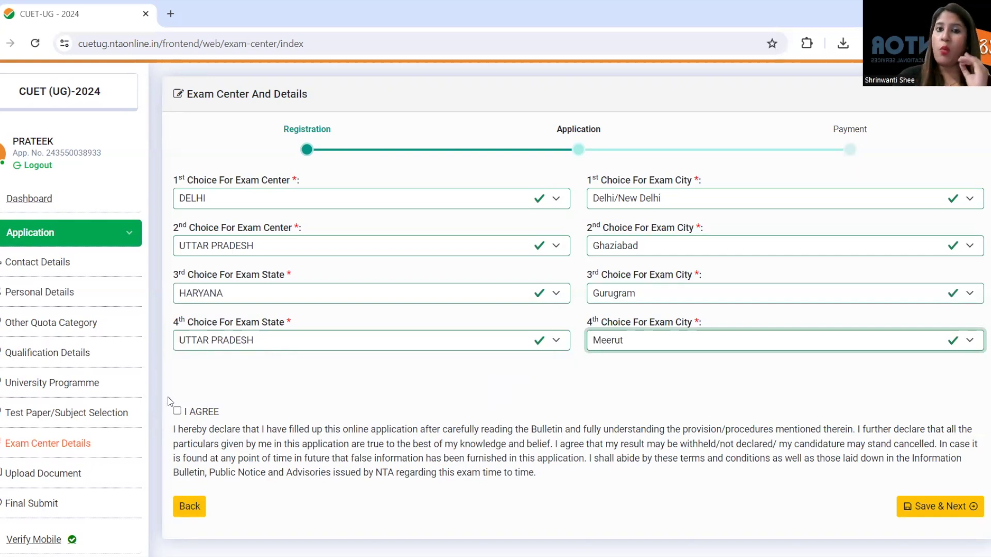
pyautogui.click(177, 411)
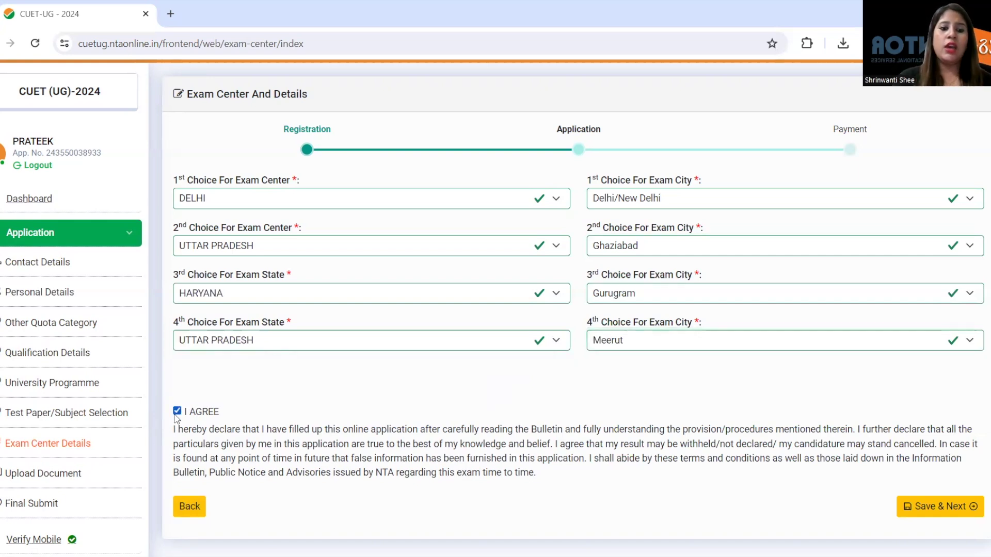
pyautogui.click(936, 507)
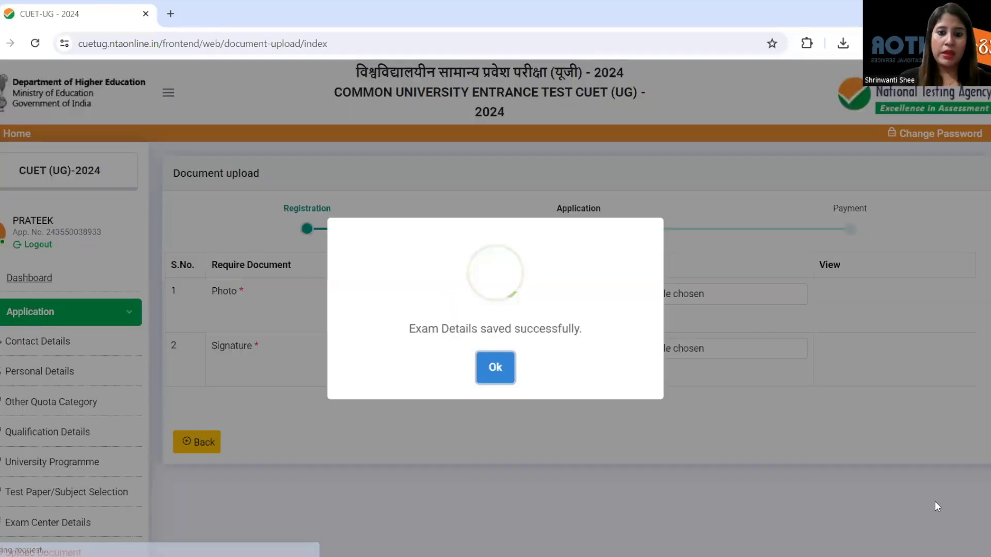
# Step: Acknowledge the exam details confirmation, review the upload requirements and start choosing a photo file
pyautogui.click(496, 370)
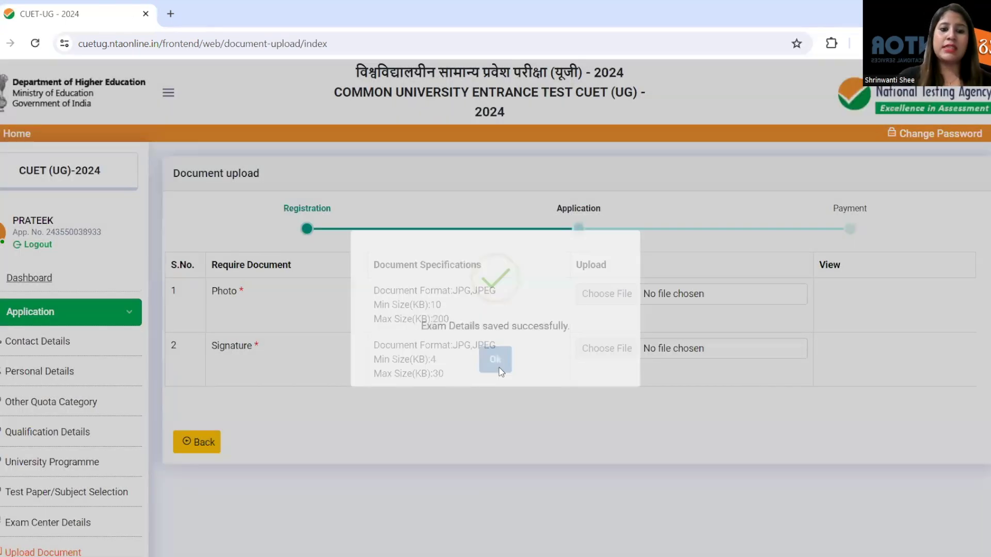
pyautogui.scroll(-3, 317, 442)
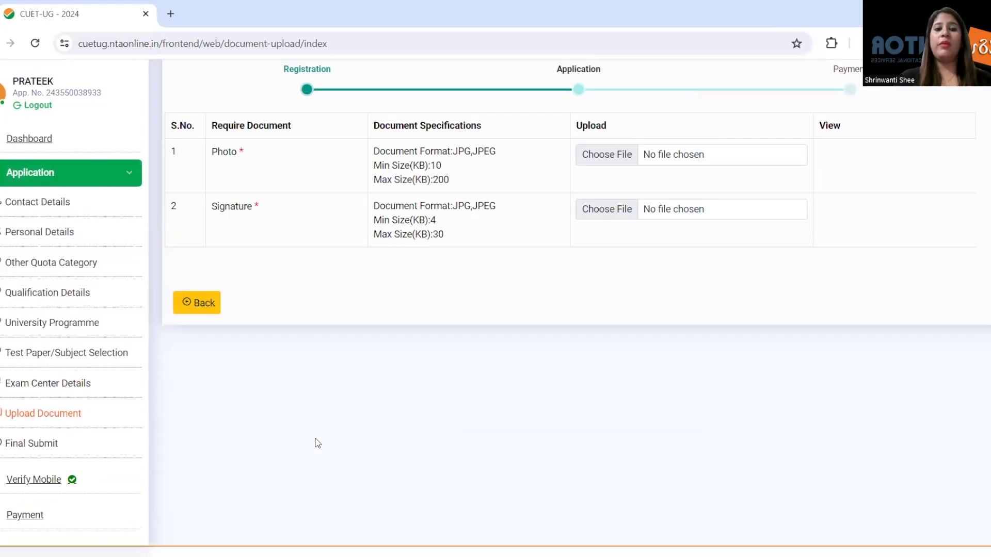
pyautogui.scroll(1, 318, 443)
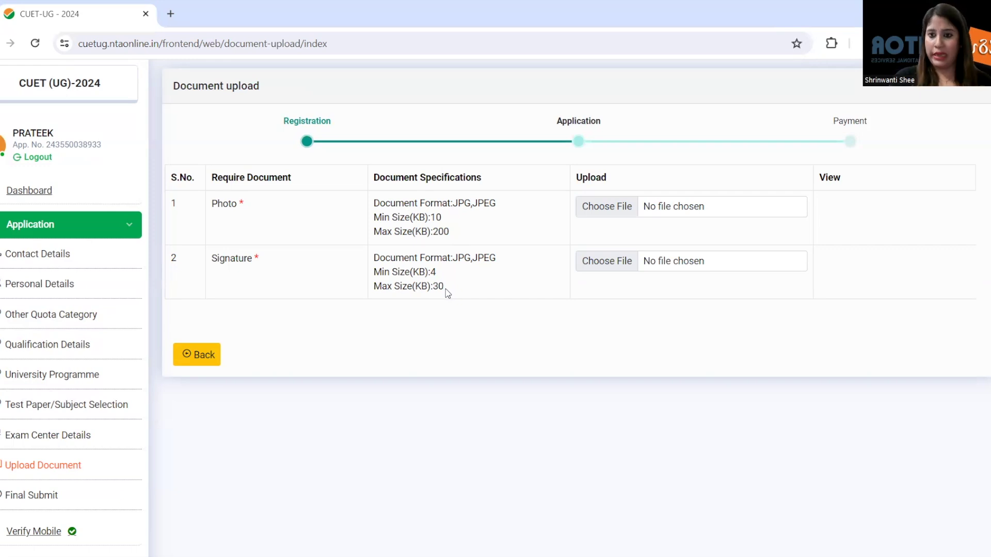
pyautogui.click(613, 210)
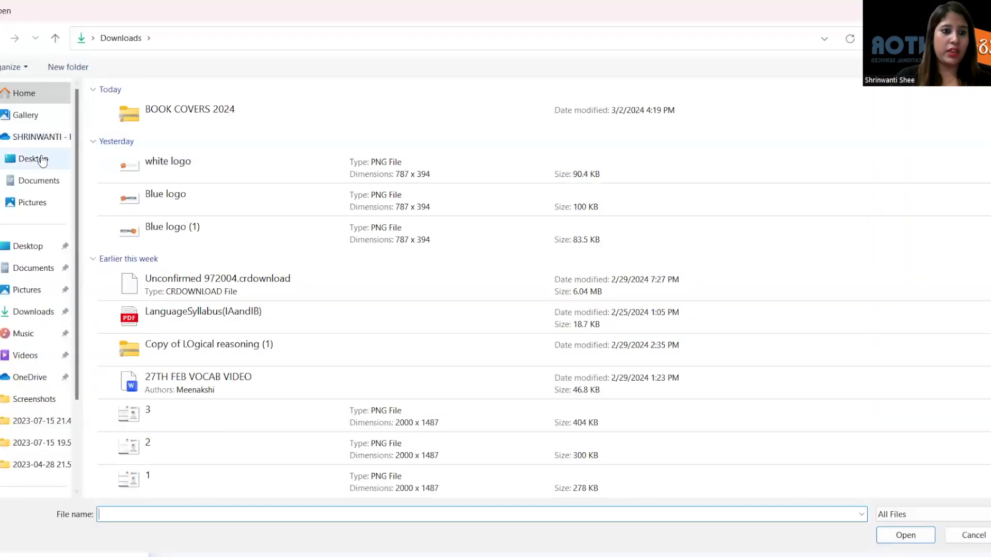
# Step: Upload the PHOTO image from the Desktop as the candidate's photo
pyautogui.click(42, 160)
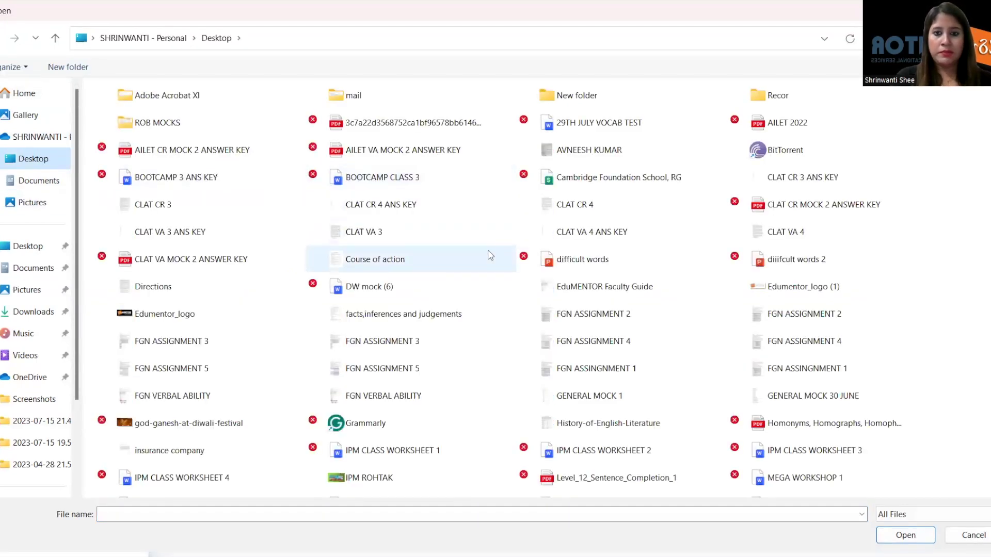
pyautogui.scroll(-4, 490, 255)
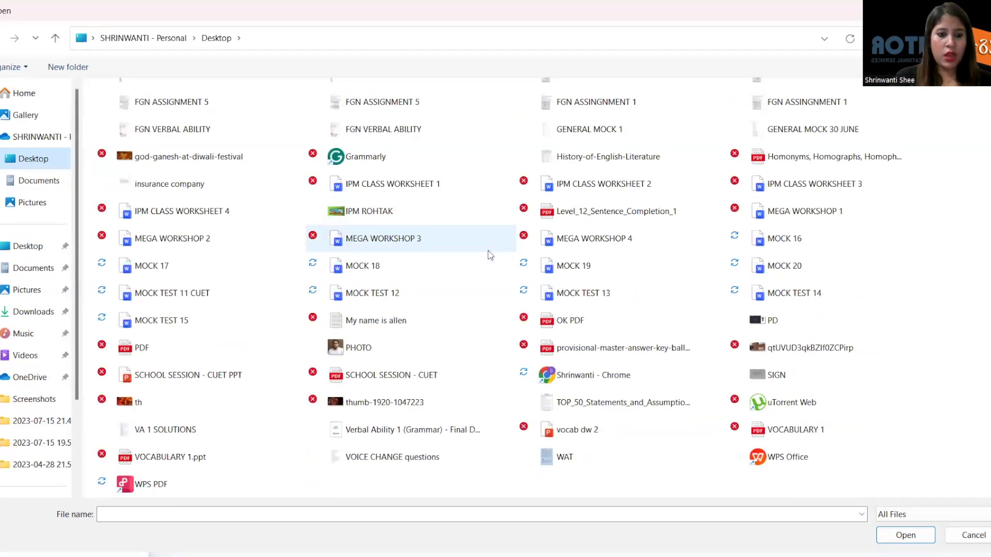
pyautogui.click(367, 348)
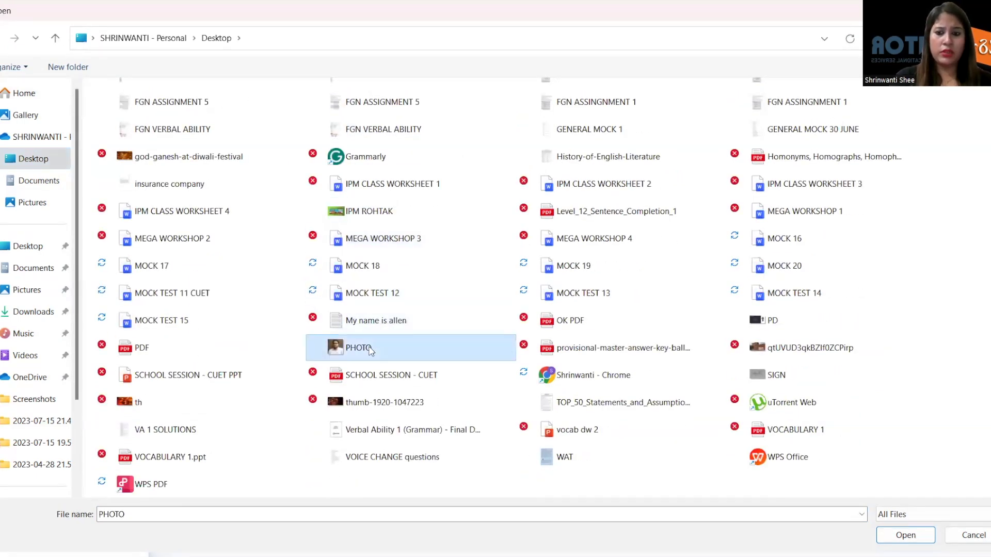
pyautogui.click(906, 535)
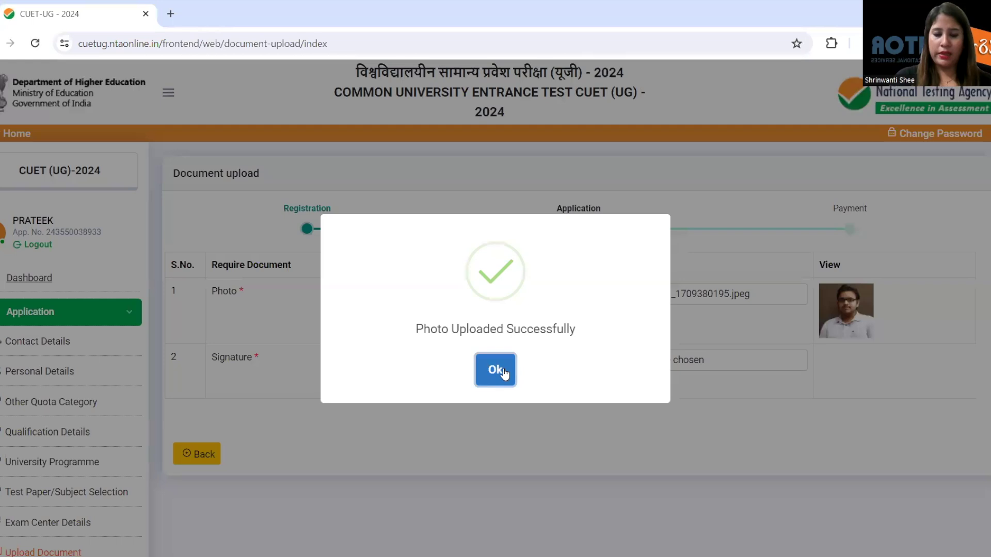
pyautogui.click(496, 370)
pyautogui.click(622, 362)
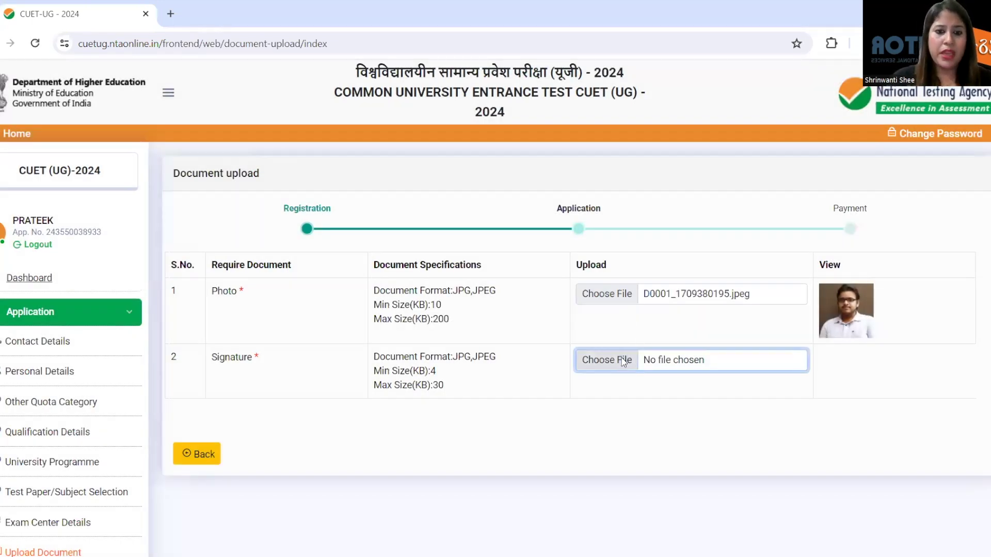
# Step: Upload the SIGN image as the signature and save both documents
pyautogui.scroll(-3, 469, 361)
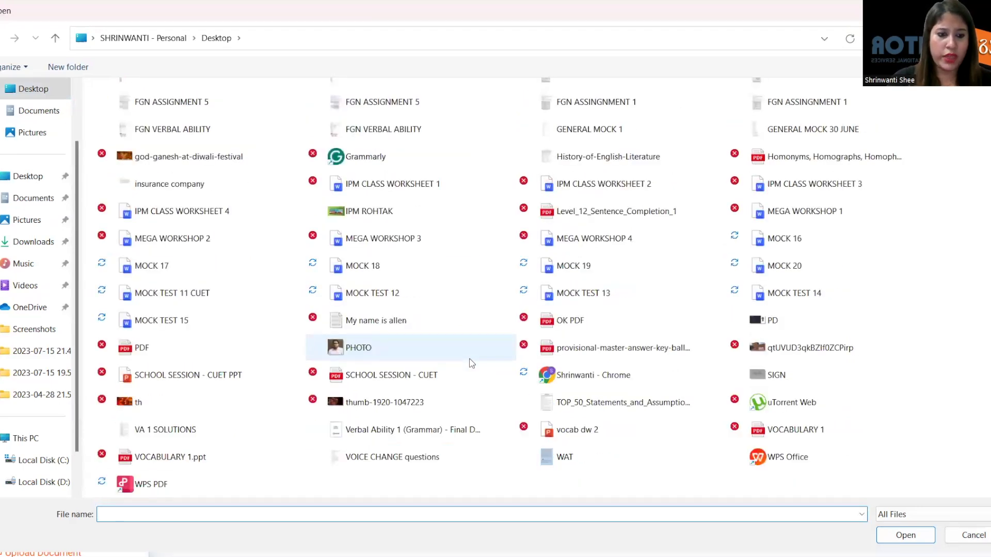
pyautogui.click(774, 379)
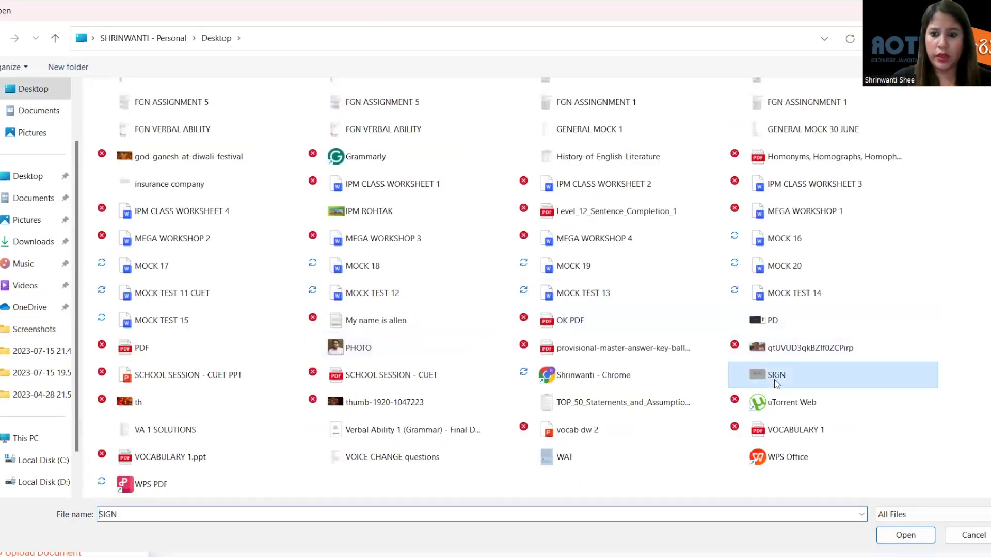
pyautogui.press('Return')
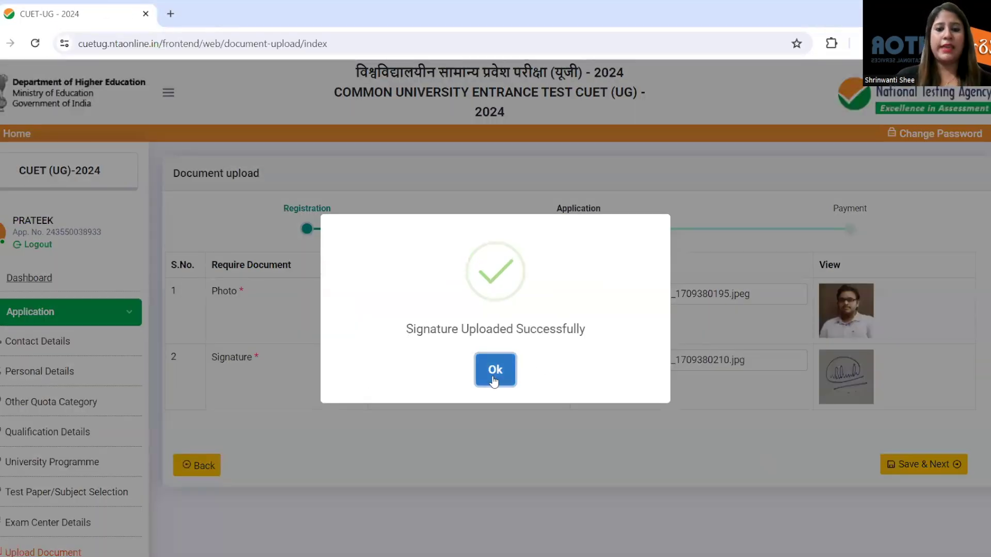
pyautogui.click(494, 381)
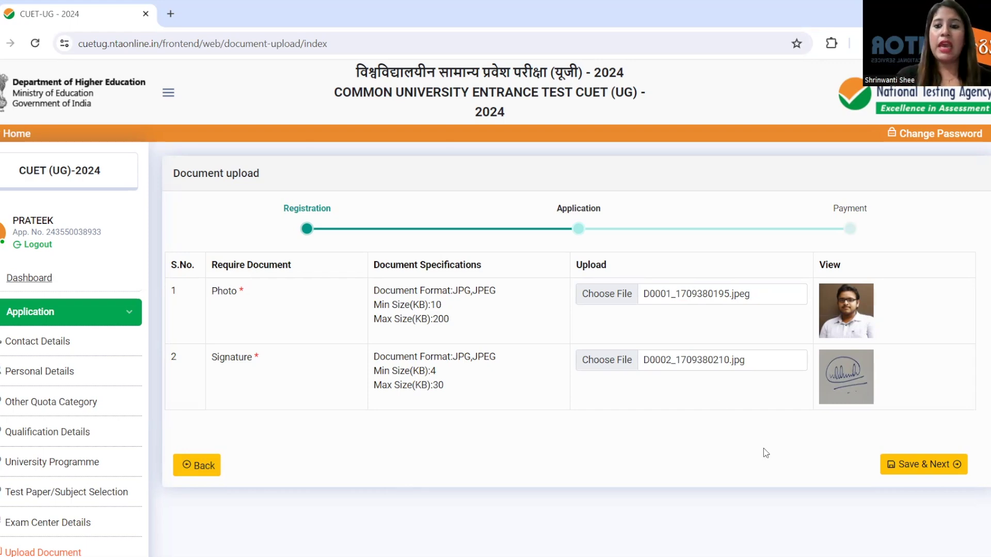
pyautogui.click(913, 471)
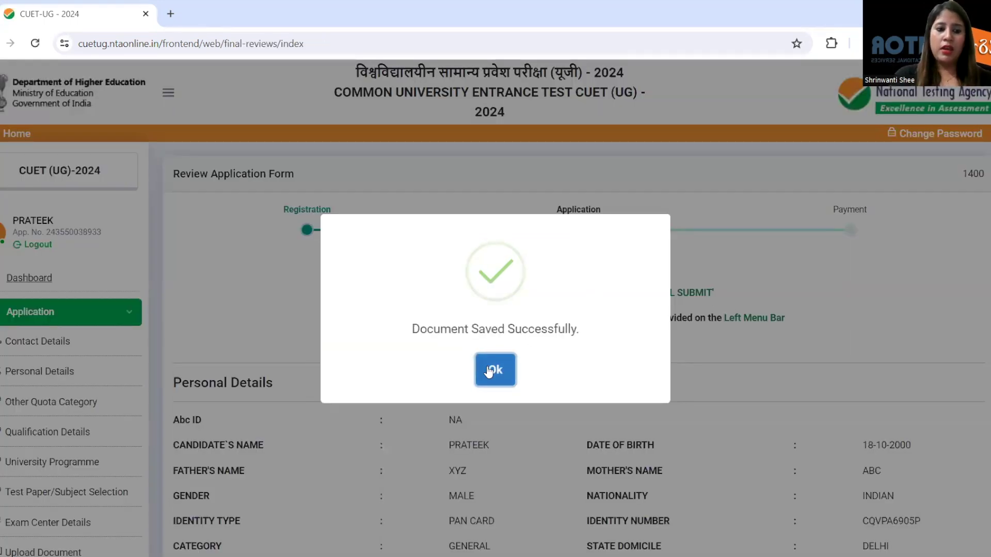
# Step: Scroll through the full application review down to the photo and signature, then submit it
pyautogui.click(495, 372)
pyautogui.scroll(-8, 332, 352)
pyautogui.scroll(4, 331, 353)
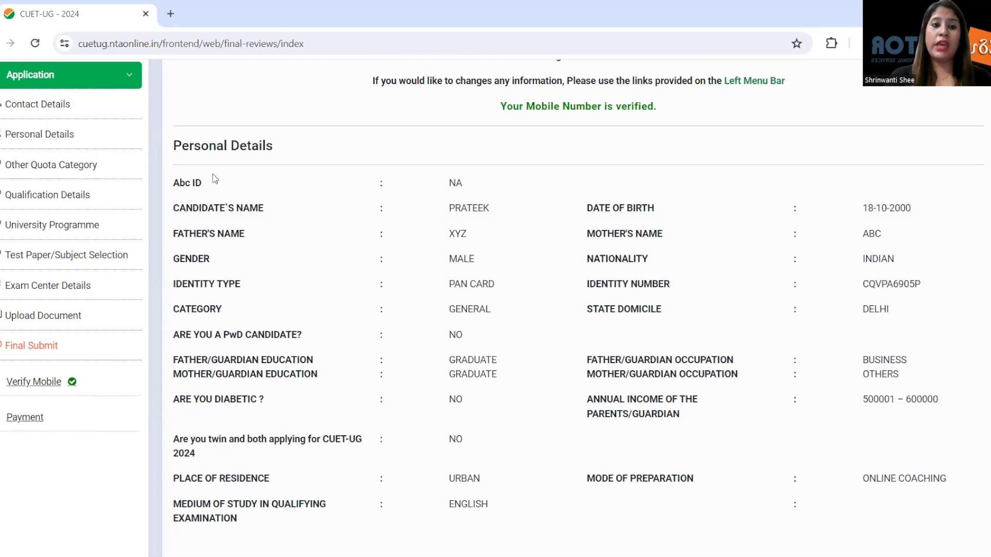
pyautogui.scroll(-8, 463, 337)
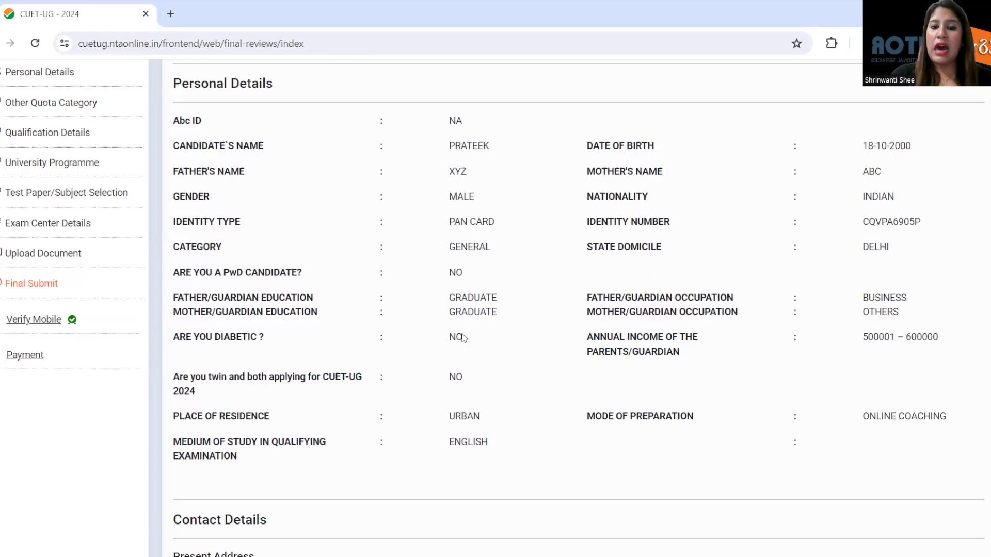
pyautogui.scroll(-20, 463, 338)
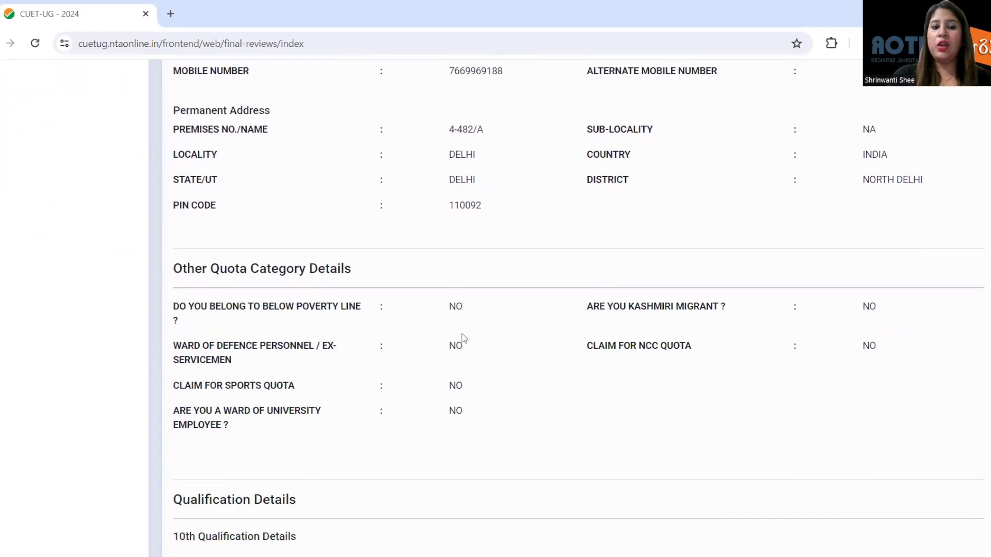
pyautogui.scroll(-12, 464, 338)
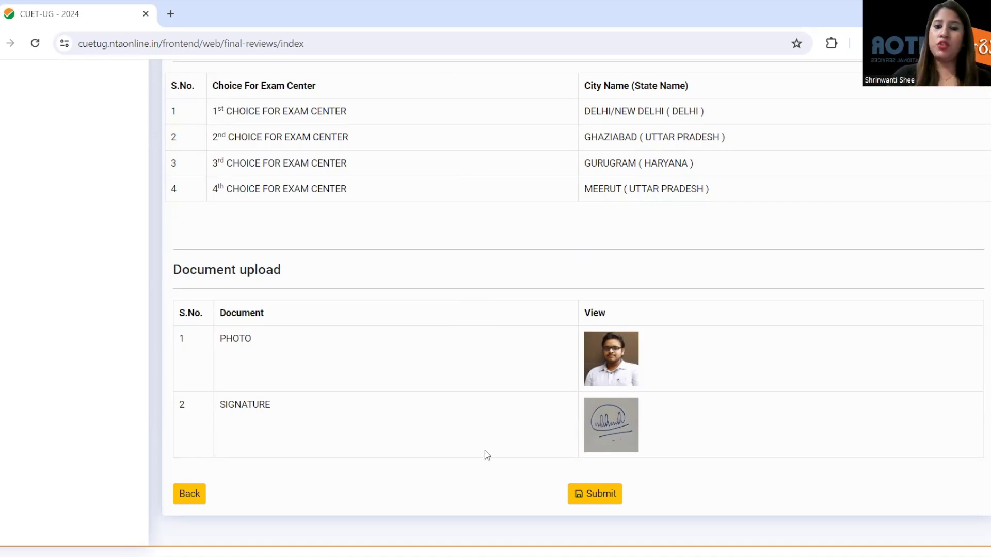
pyautogui.click(603, 495)
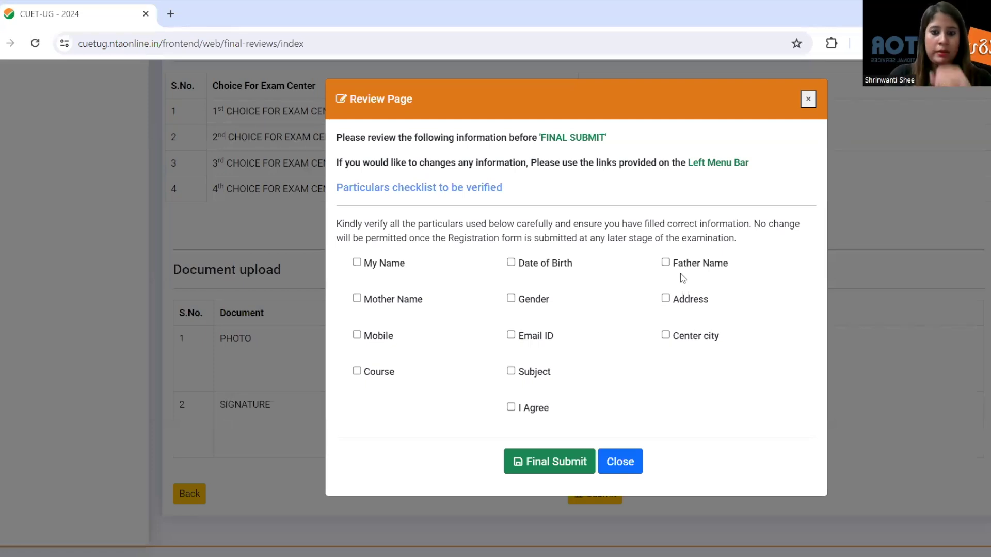
# Step: Open the review checklist and confirm name, date of birth, father's name, address, gender and mother's name
pyautogui.click(560, 462)
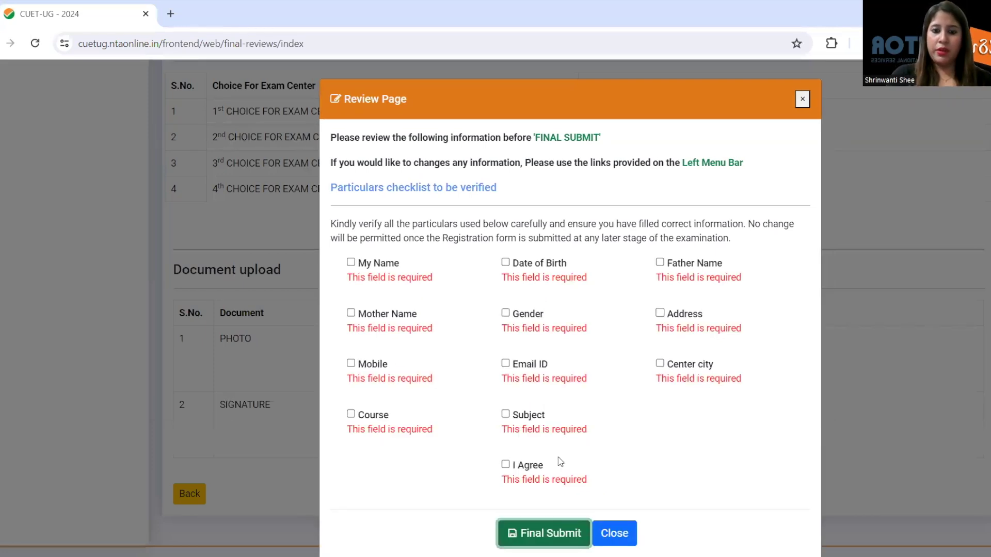
pyautogui.click(350, 263)
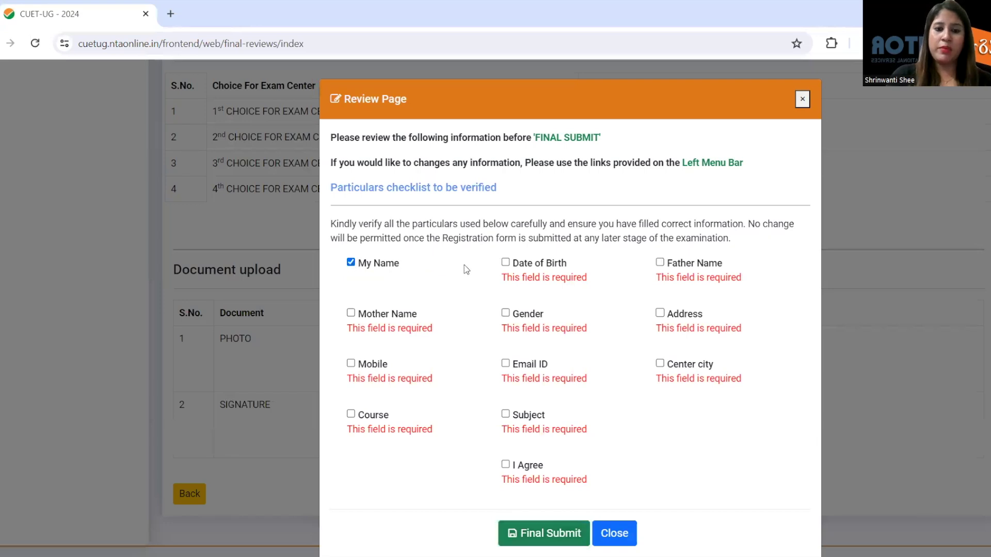
pyautogui.click(505, 262)
pyautogui.click(659, 262)
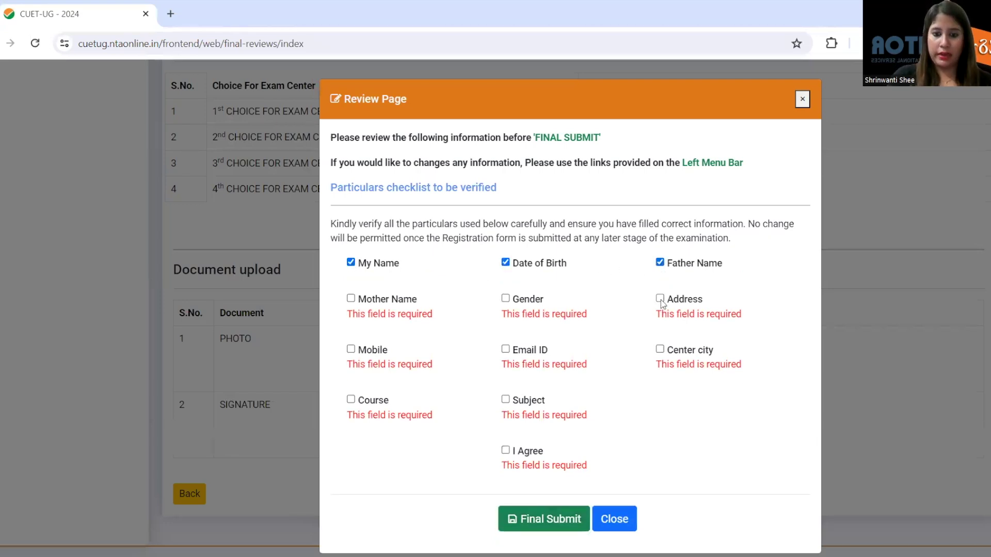
pyautogui.click(659, 298)
pyautogui.click(505, 298)
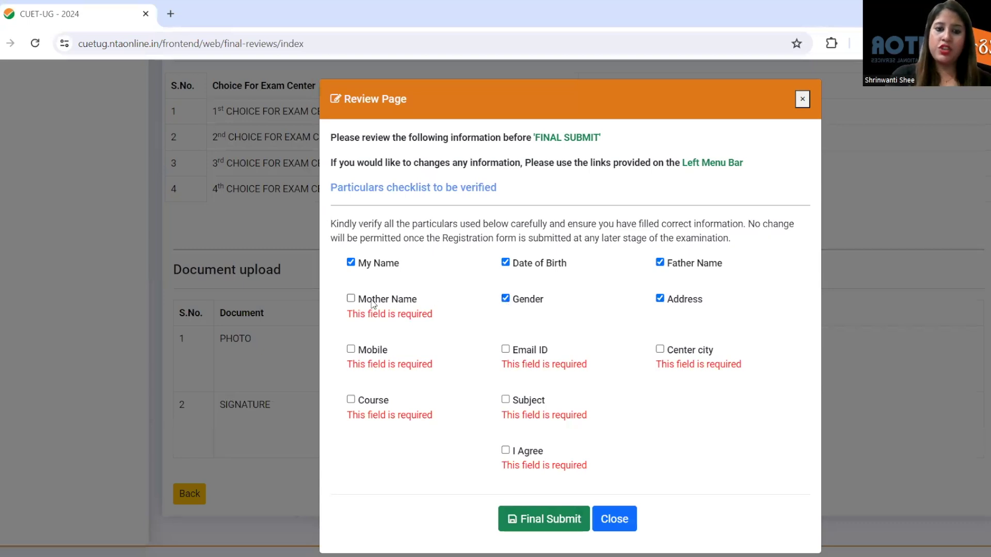
pyautogui.click(350, 298)
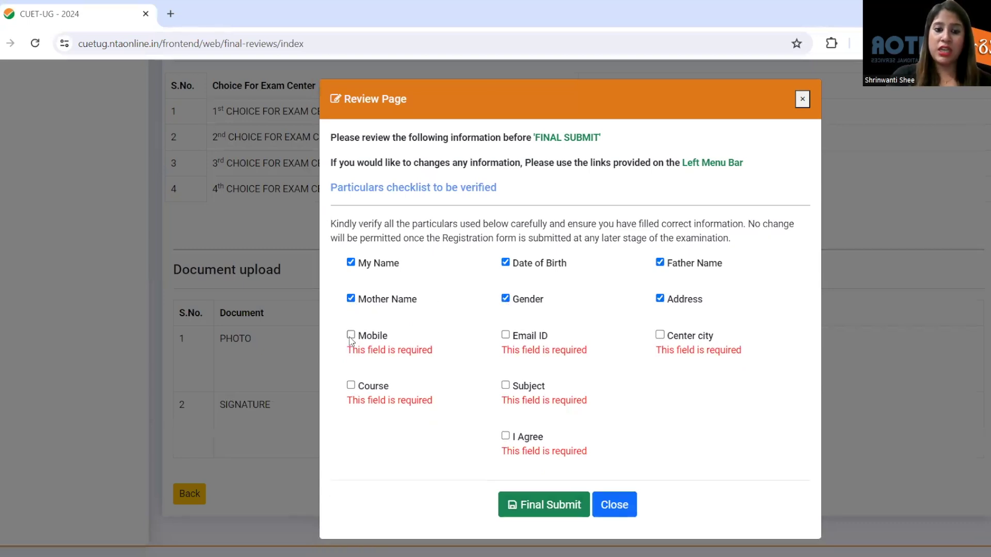
# Step: Confirm mobile, course, email, centre city and subject, accept I Agree, and final-submit the form
pyautogui.click(350, 334)
pyautogui.click(351, 385)
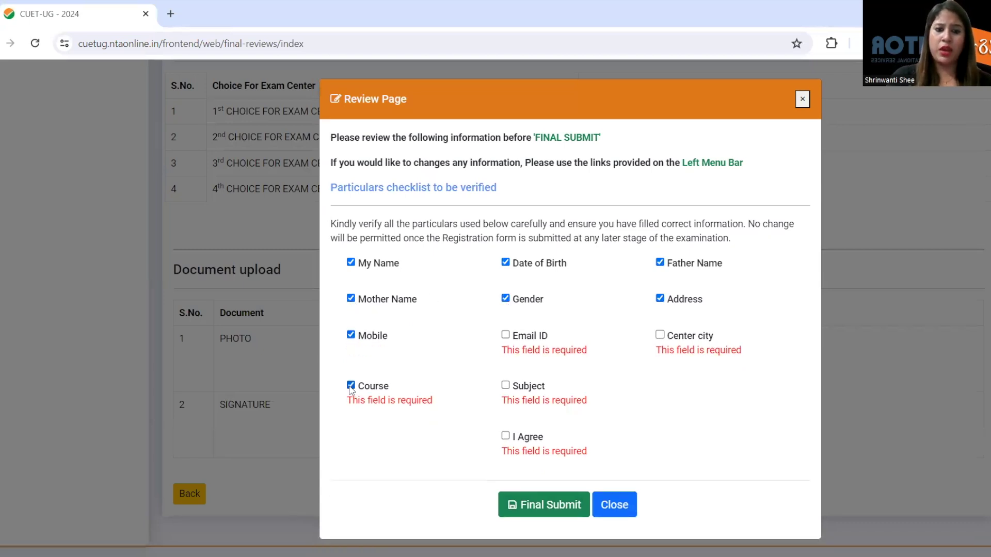
pyautogui.click(505, 335)
pyautogui.click(659, 334)
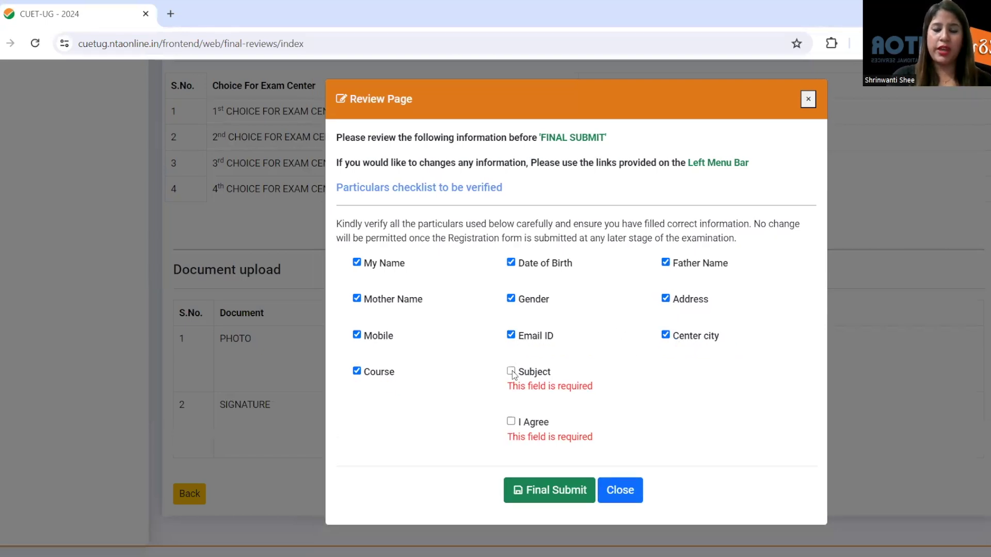
pyautogui.click(511, 371)
pyautogui.click(511, 408)
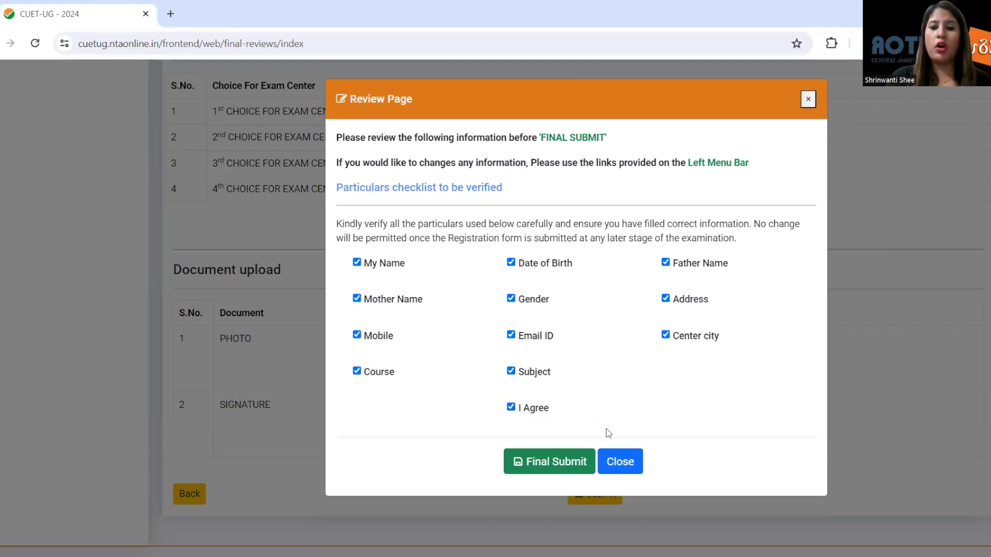
pyautogui.click(555, 462)
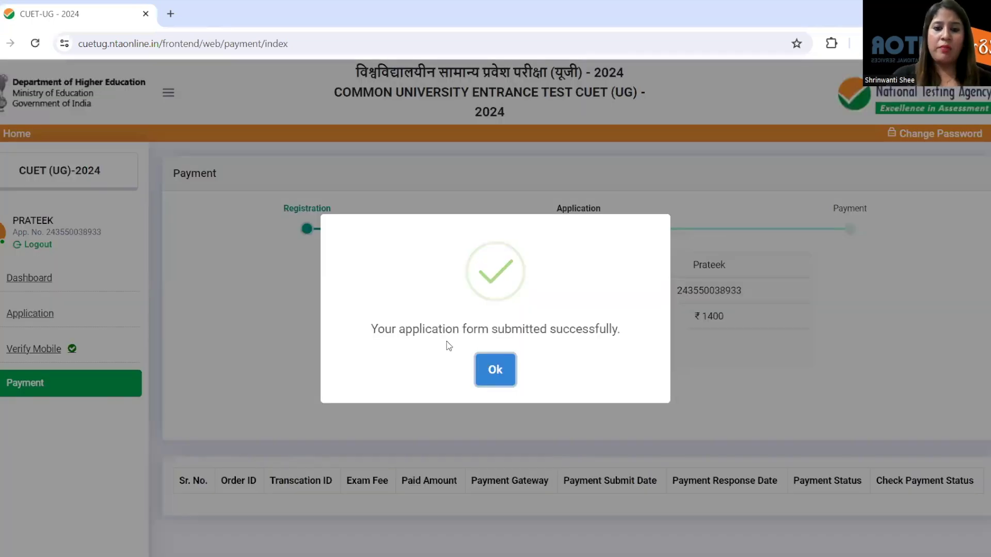
# Step: Acknowledge the 'application form submitted successfully' popup to reach the ₹1400 Payment page
pyautogui.click(497, 368)
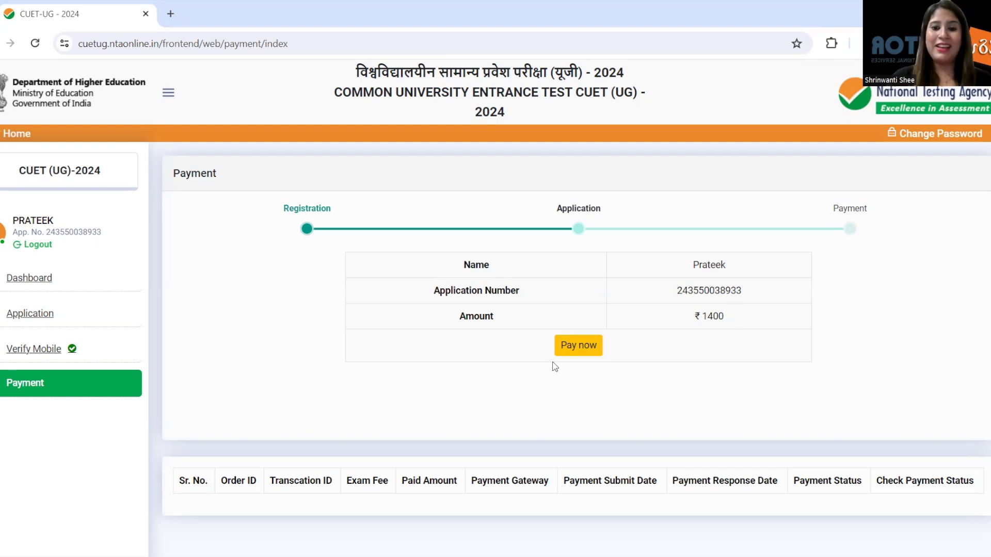
# Step: Choose to pay the ₹1400 fee via SBI Epay and scroll through the SBIePay Lite payment modes
pyautogui.click(567, 350)
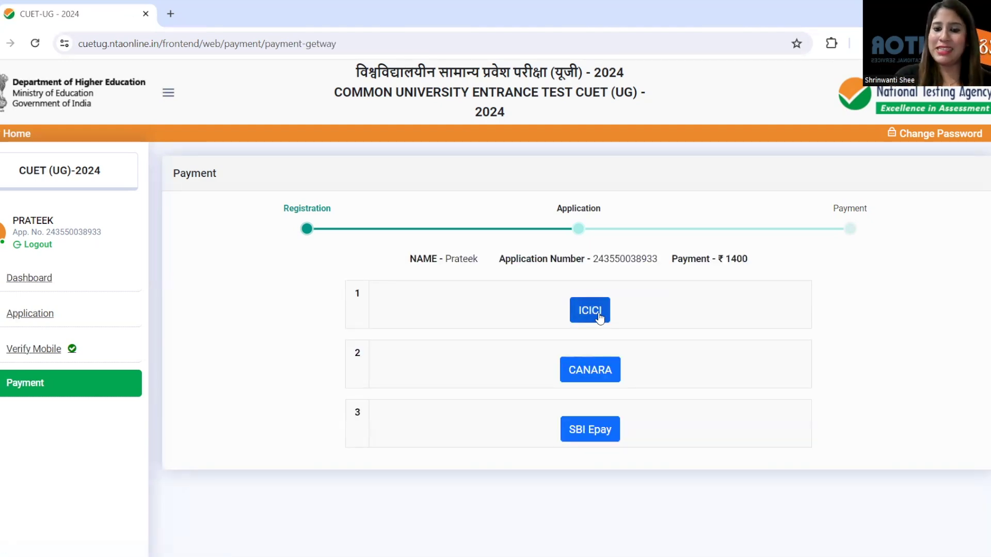
pyautogui.click(600, 431)
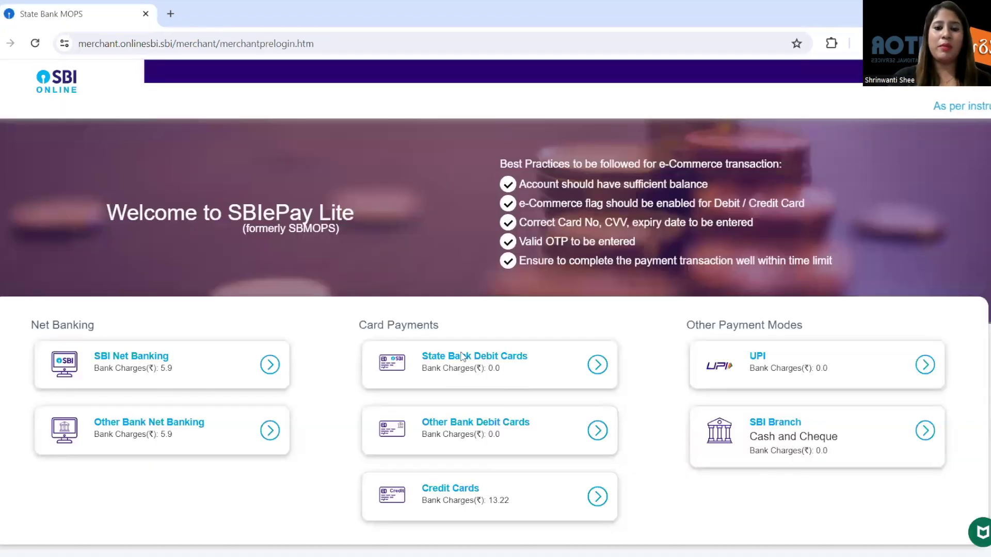
pyautogui.scroll(-2, 463, 356)
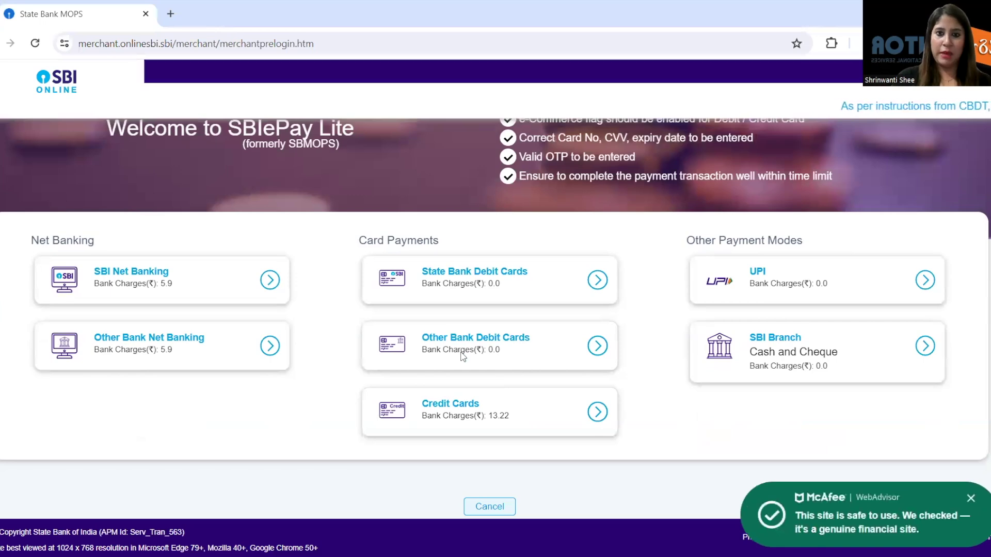